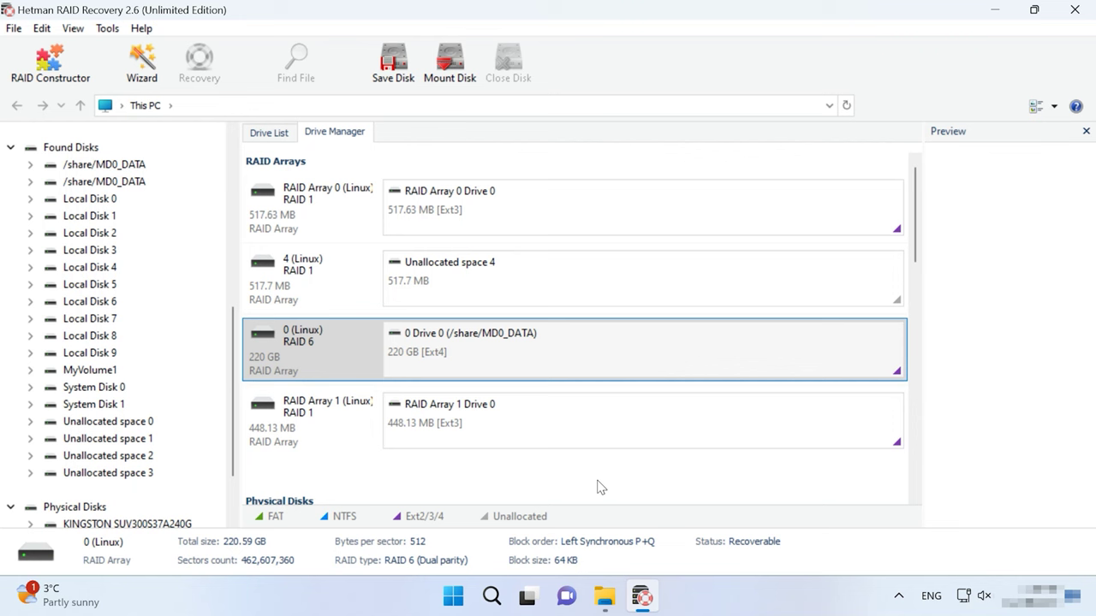
Step: Run a fast scan of the 0 Drive 0 (/share/MD0_DATA) partition on the RAID 6 array and finish the wizard
right_click(598, 355)
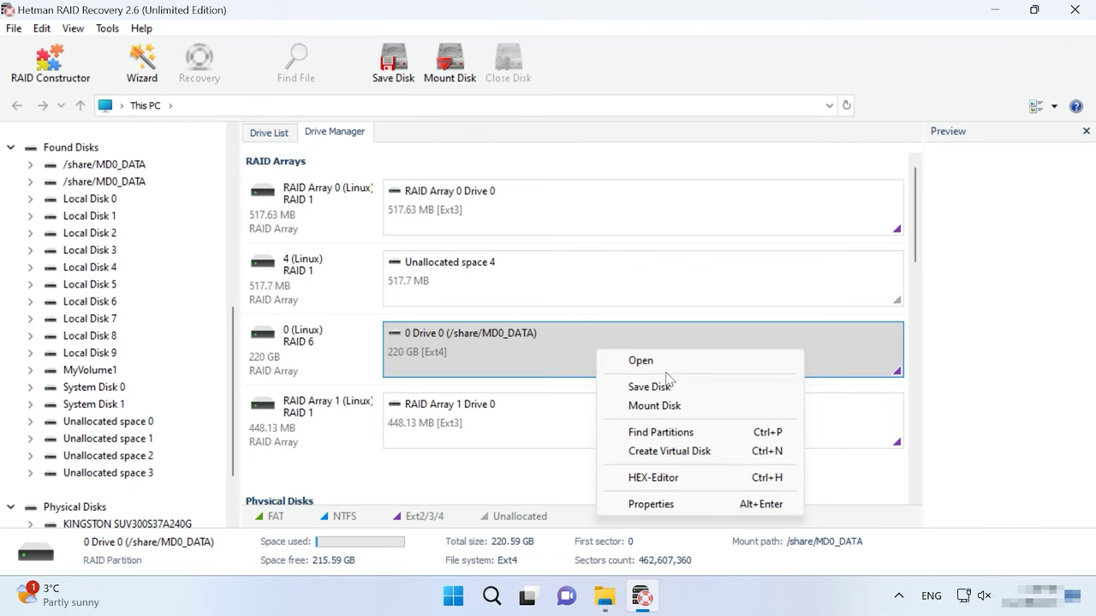
left_click(661, 362)
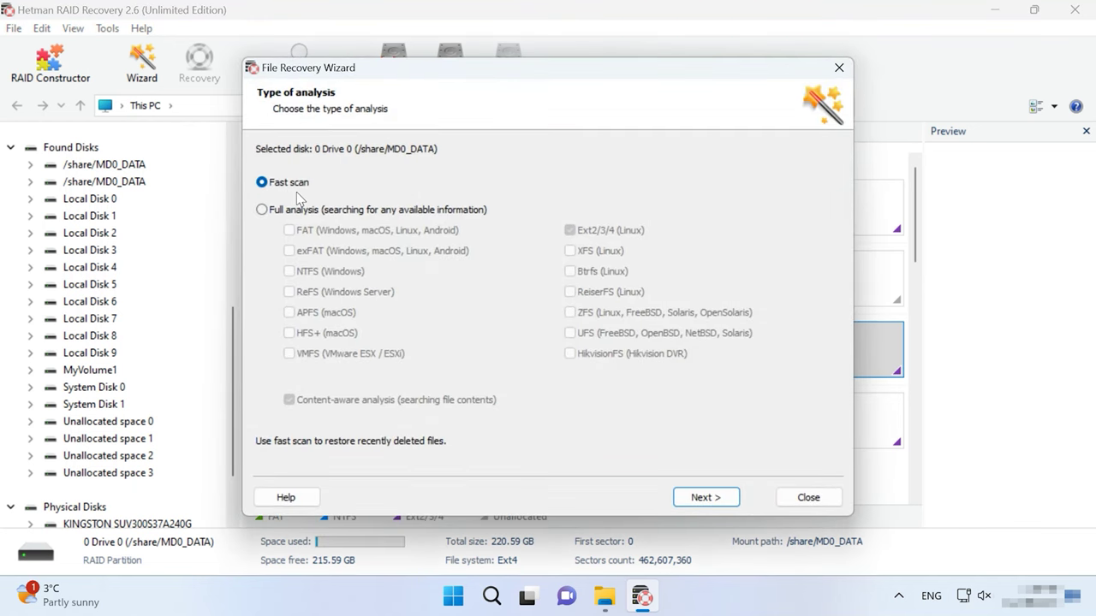
left_click(704, 496)
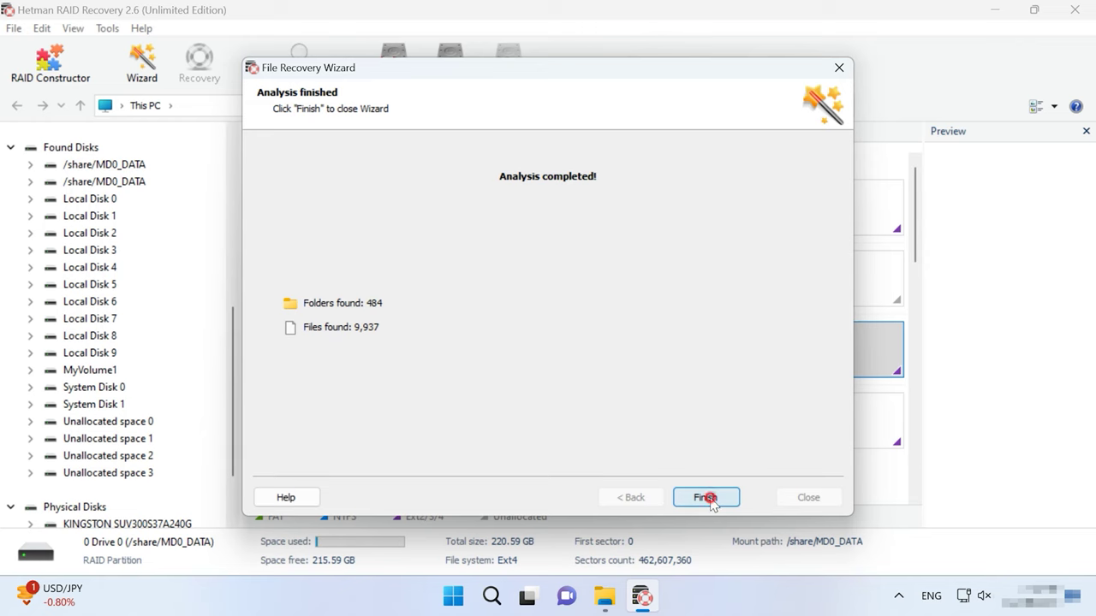
left_click(707, 498)
Step: Open the qdata folder on the scanned partition and preview sergeh.jpg, olav.jpg and LTSC.docx
scroll(718, 491, "down", 6)
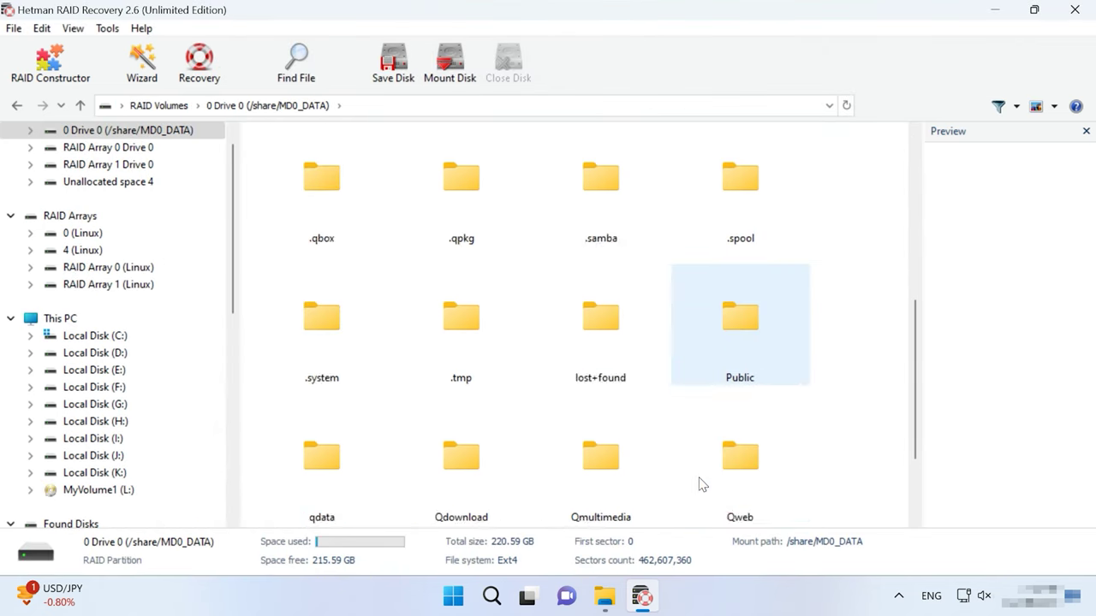
double_click(333, 368)
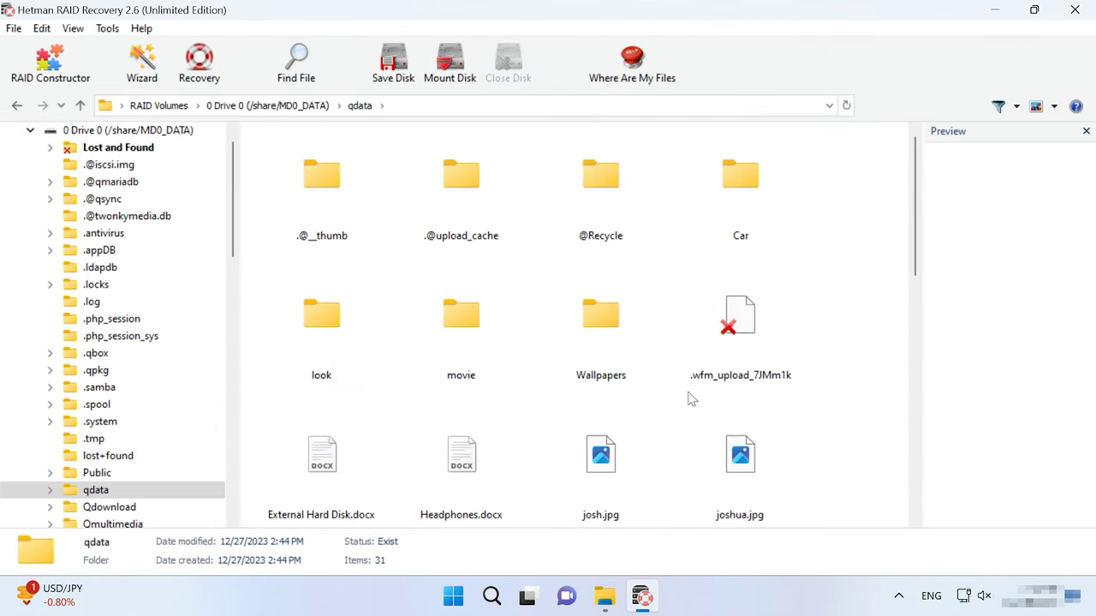
scroll(827, 411, "down", 3)
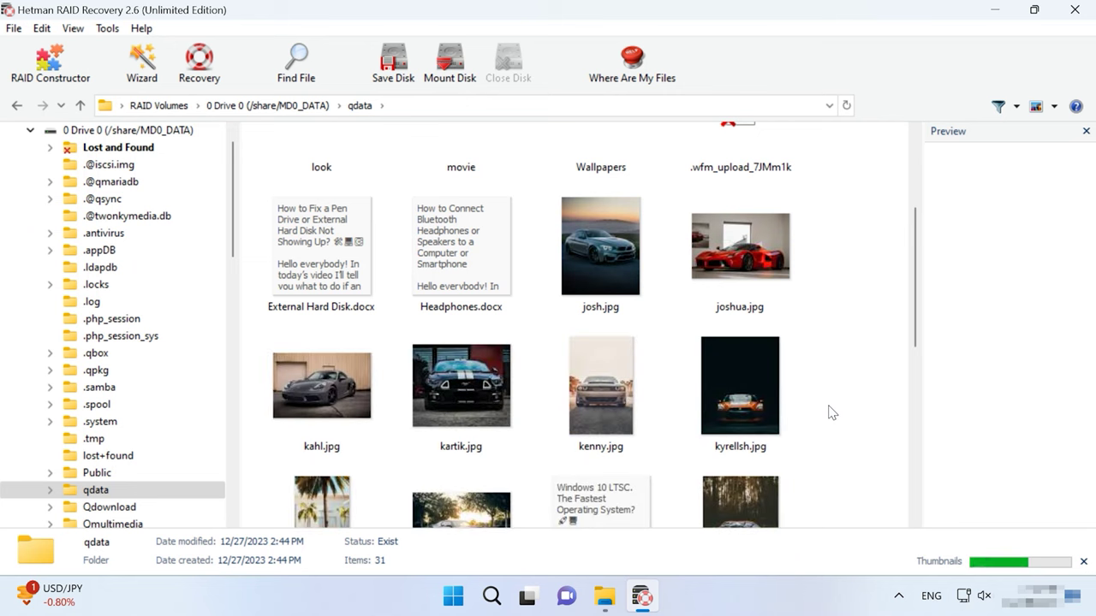
scroll(827, 413, "down", 9)
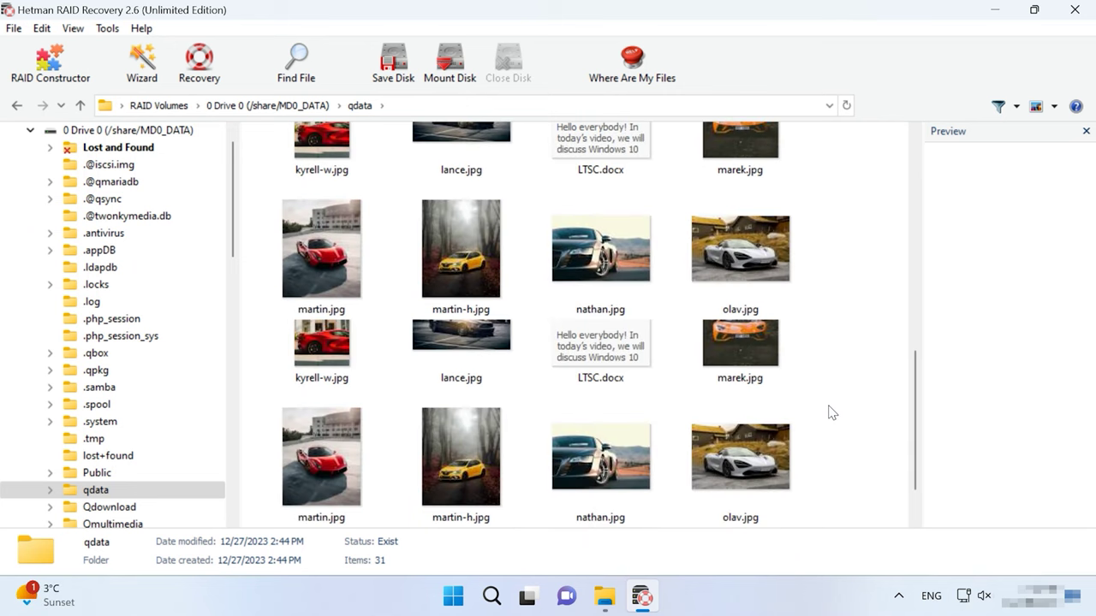
left_click(693, 424)
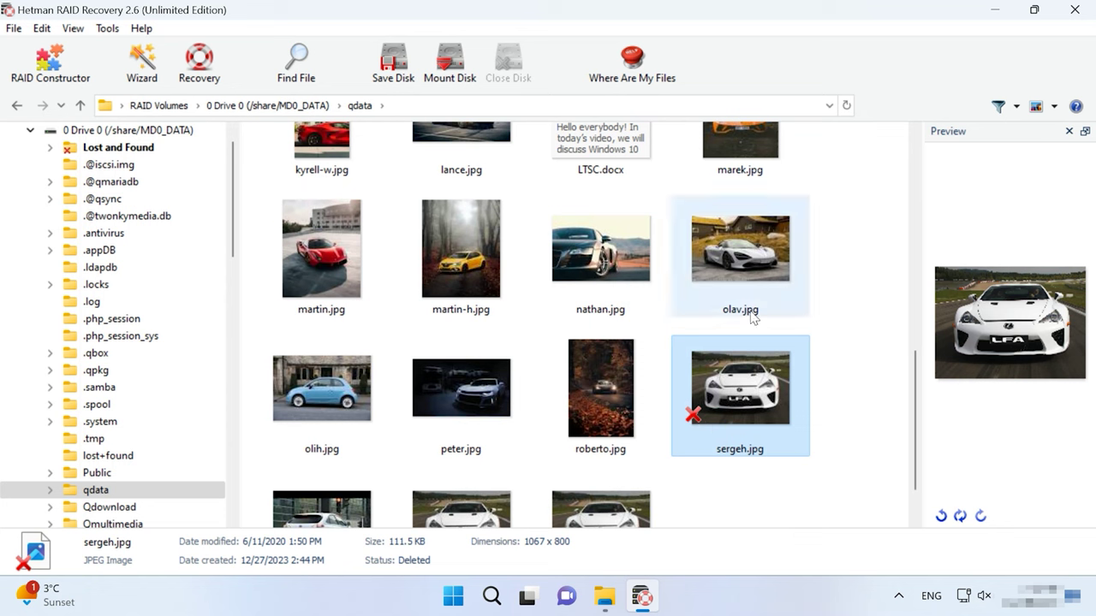
left_click(743, 276)
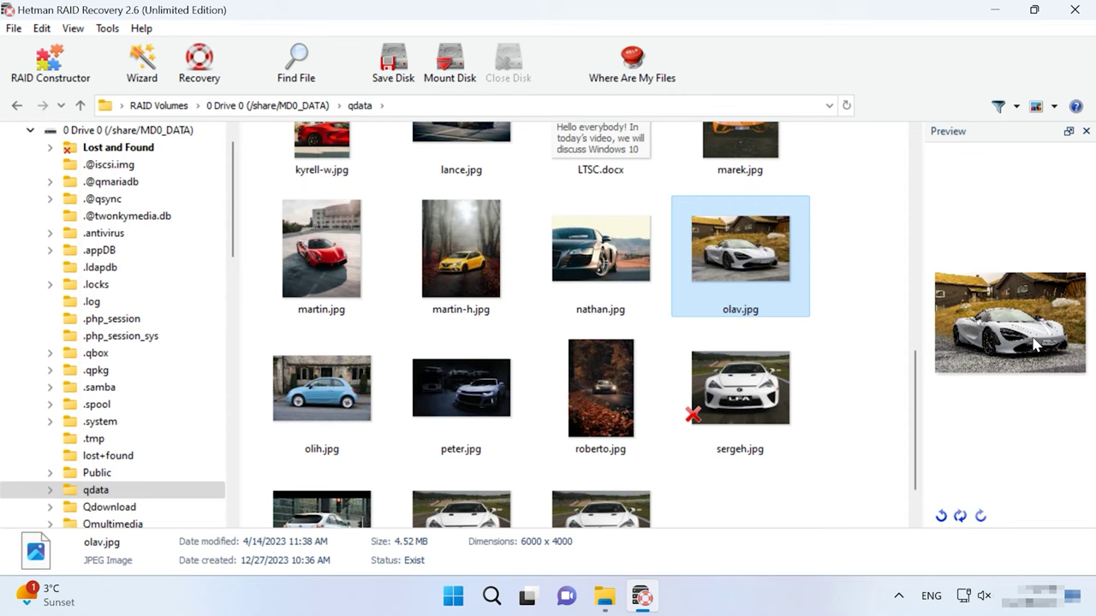
scroll(663, 312, "up", 2)
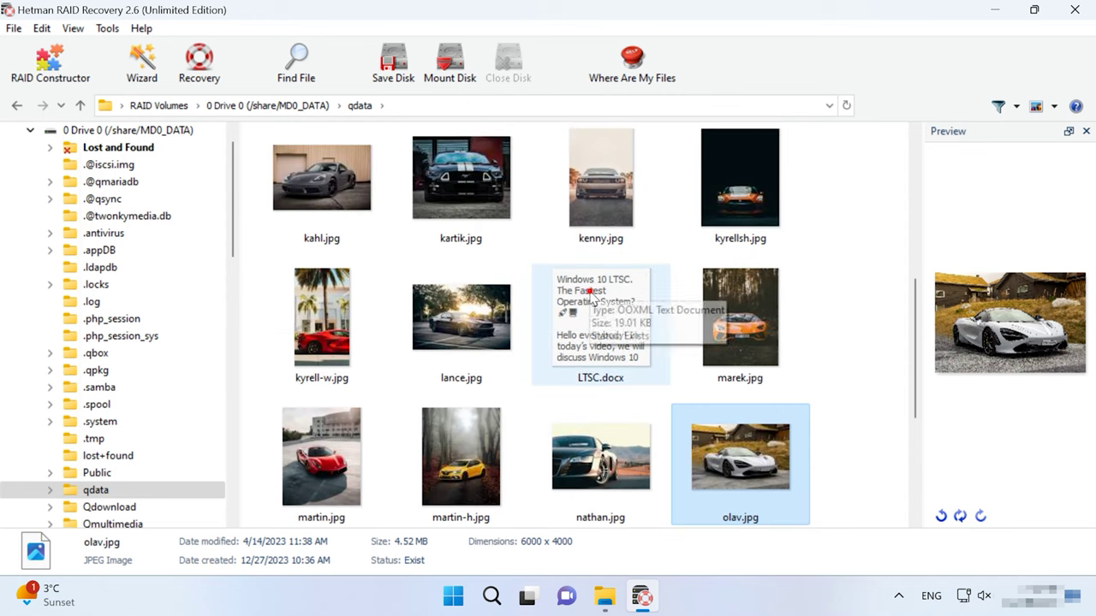
left_click(611, 321)
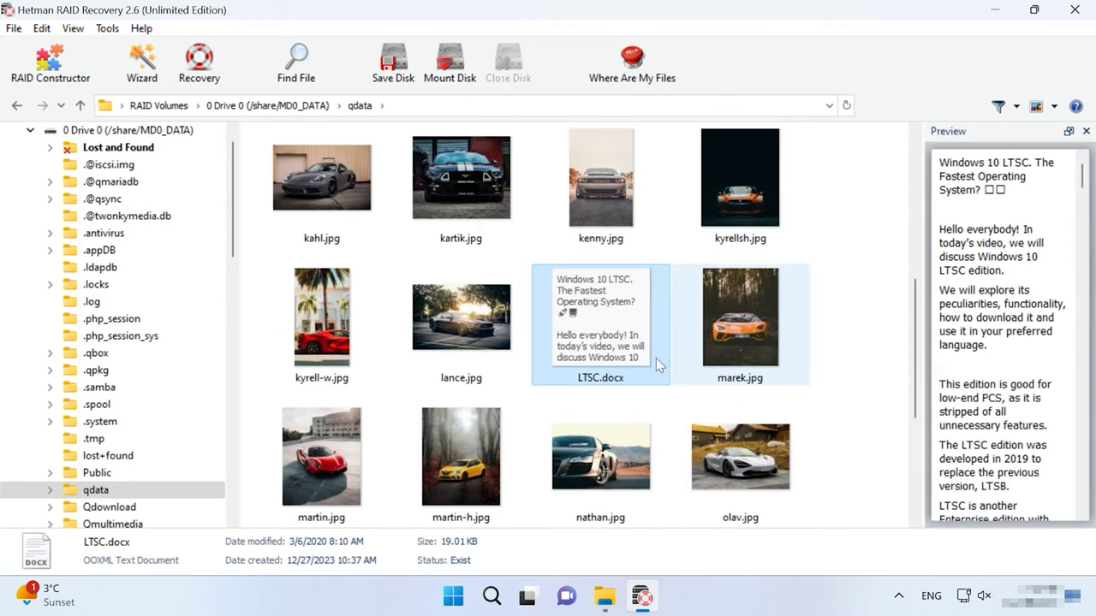
Step: View lance.jpg in the full-screen preview, and close the preview
left_click(471, 342)
right_click(466, 336)
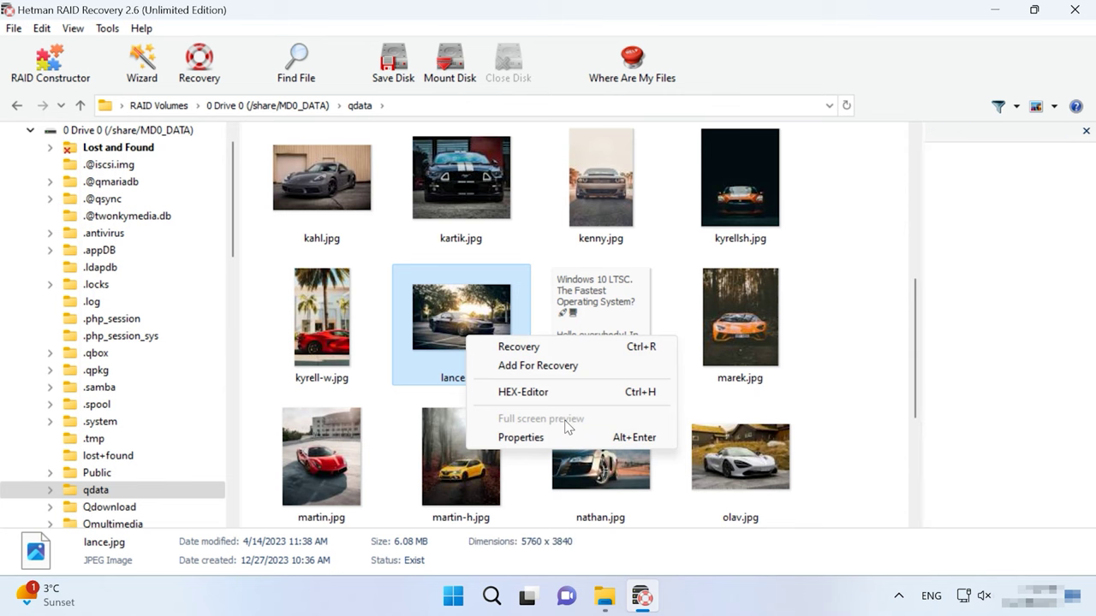
left_click(581, 422)
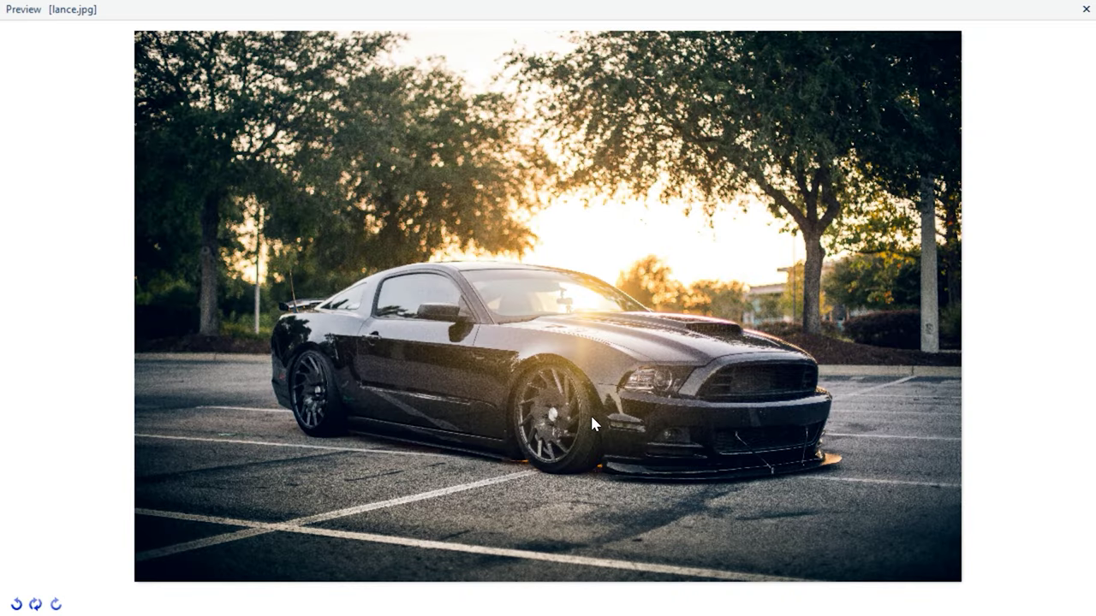
left_click(1087, 8)
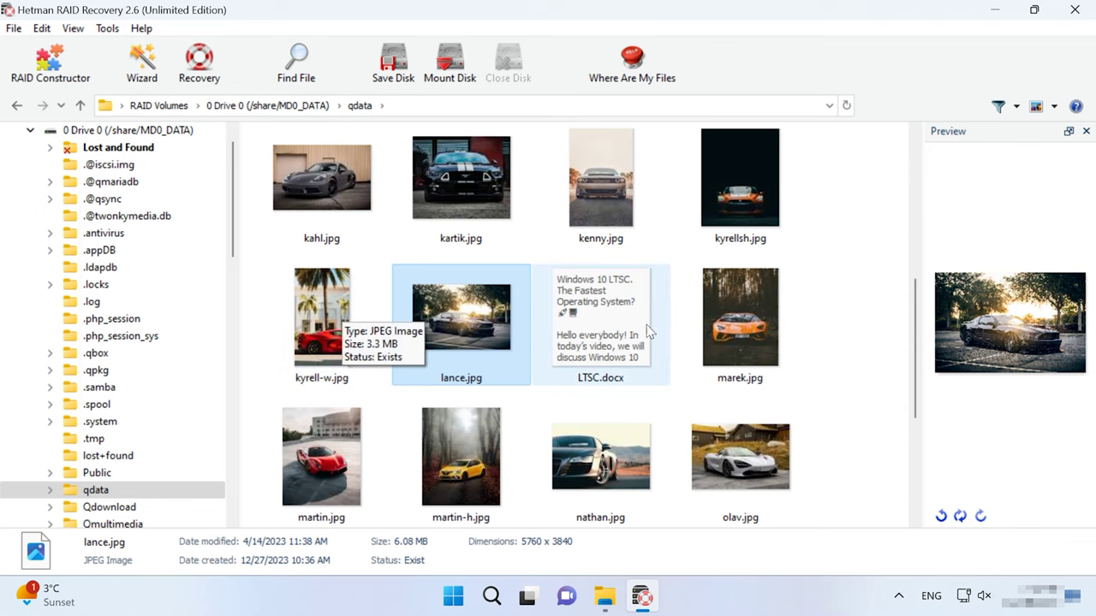
Step: Recover the eight files from kyrell-w.jpg through olav.jpg to C:\11 on the hard disk, and switch to File Explorer to check them
left_click_drag(842, 315, 326, 460)
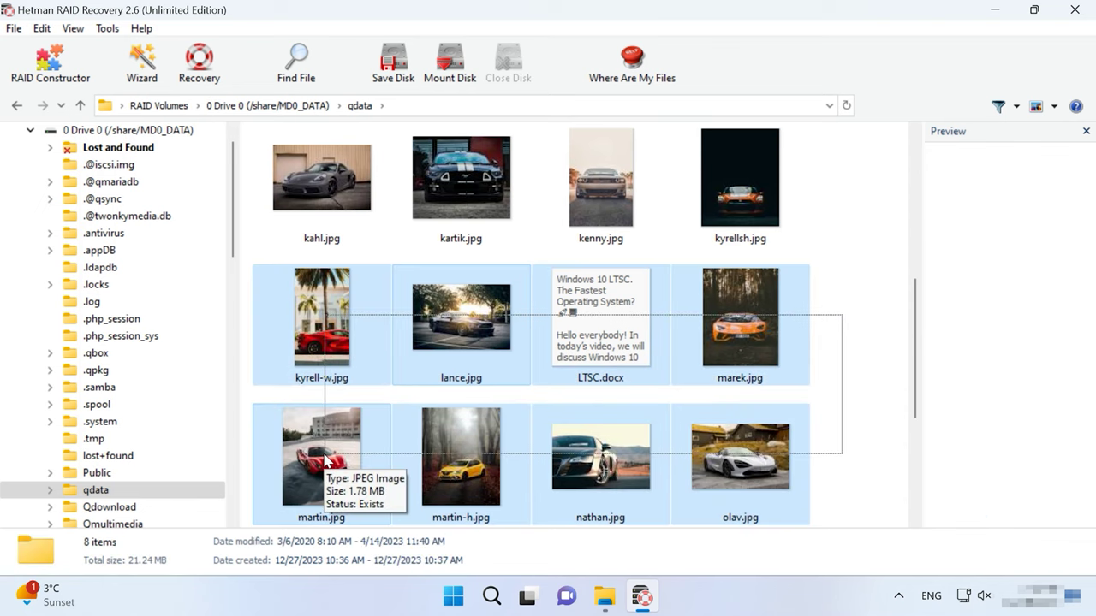
left_click(200, 60)
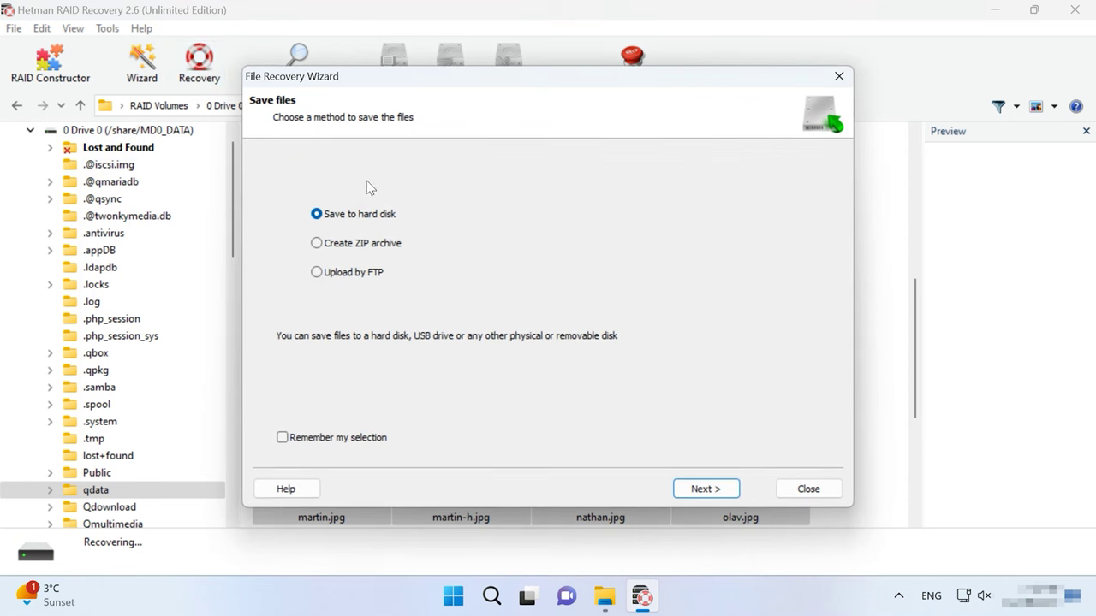
left_click(723, 497)
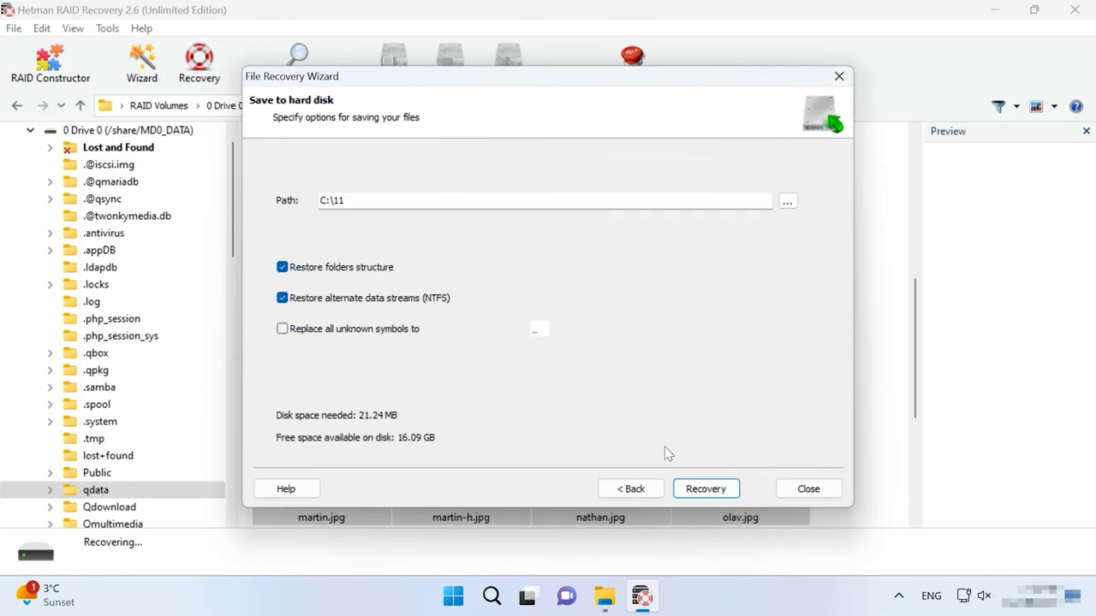
left_click(705, 489)
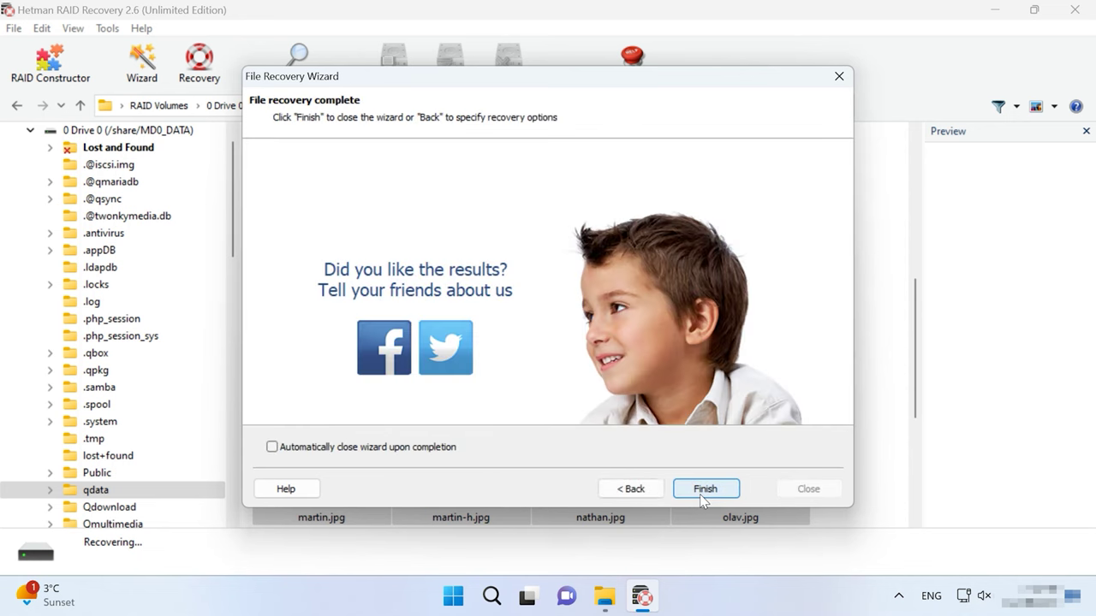
left_click(704, 489)
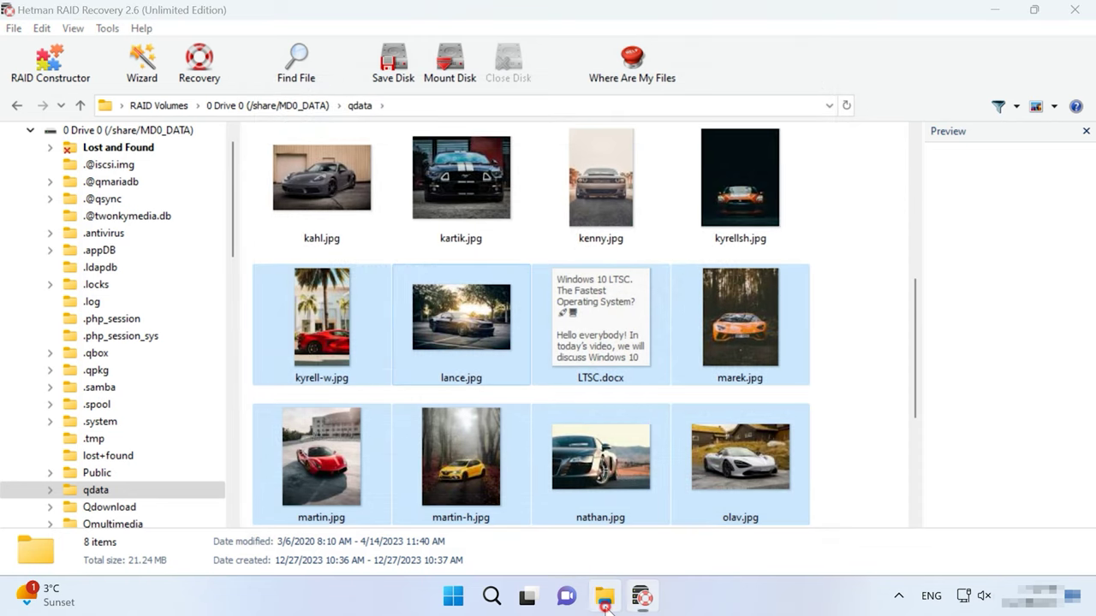
left_click(604, 606)
double_click(189, 548)
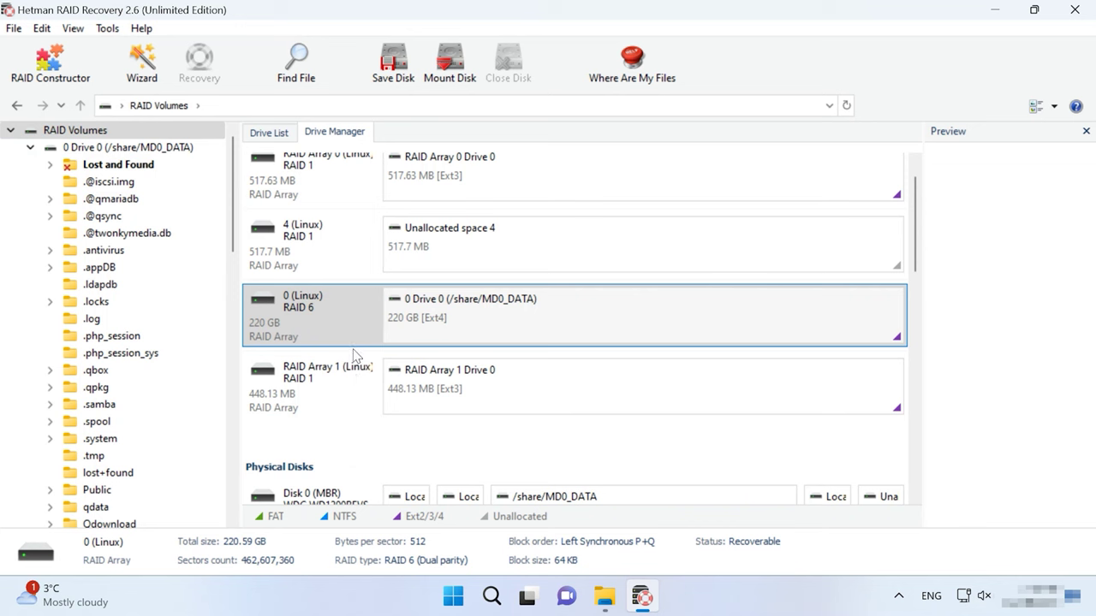
Step: Set up a full-size image of the 0 (Linux) RAID 6 array for saving to hard disk, and close the wizard without saving
right_click(341, 319)
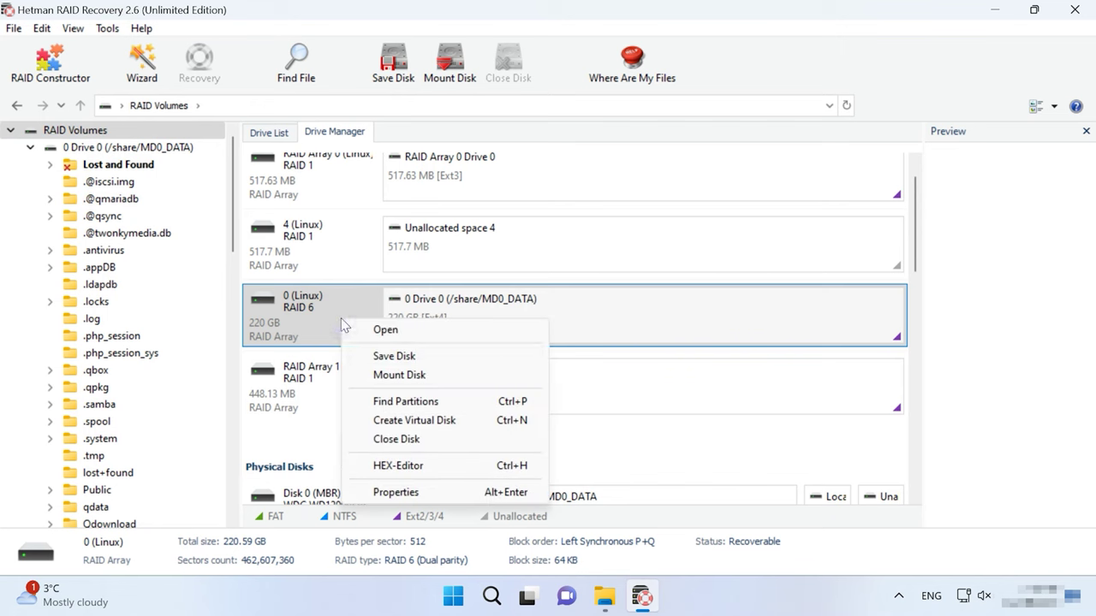
left_click(416, 357)
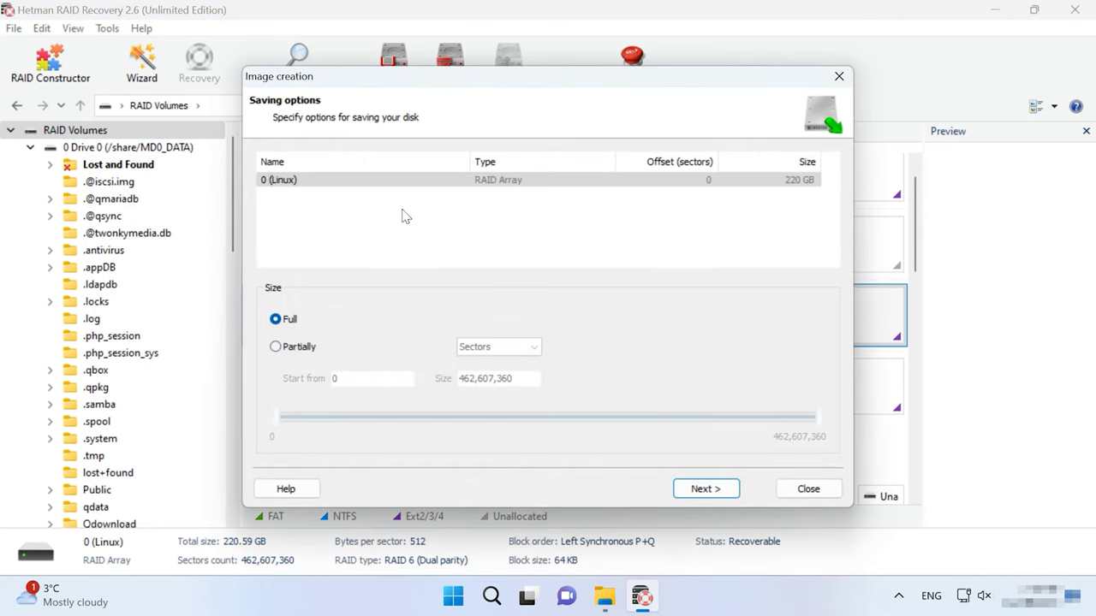
left_click(704, 487)
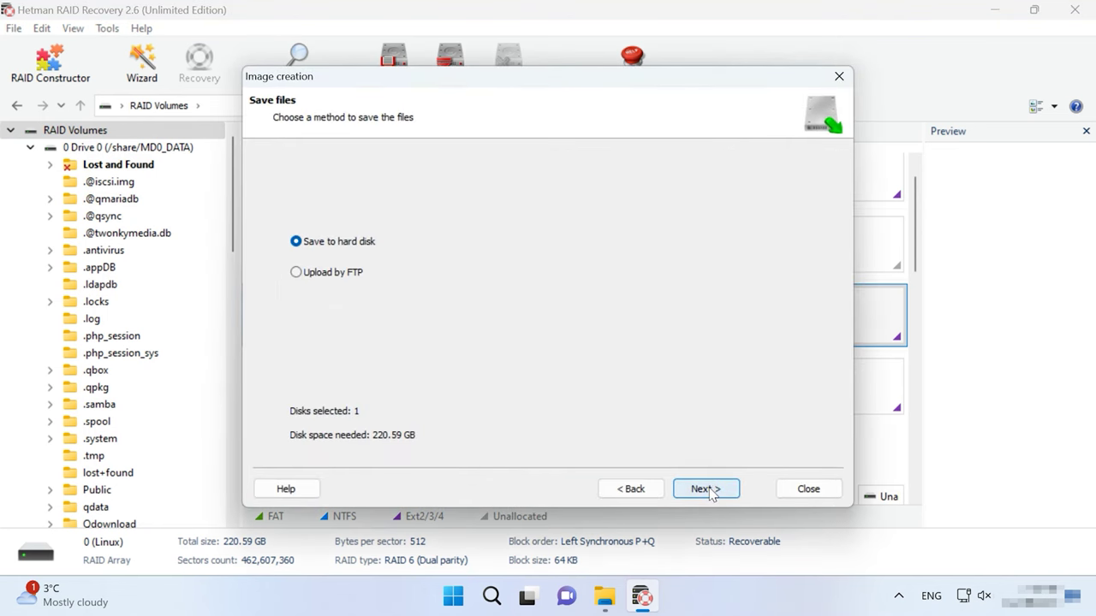
left_click(704, 489)
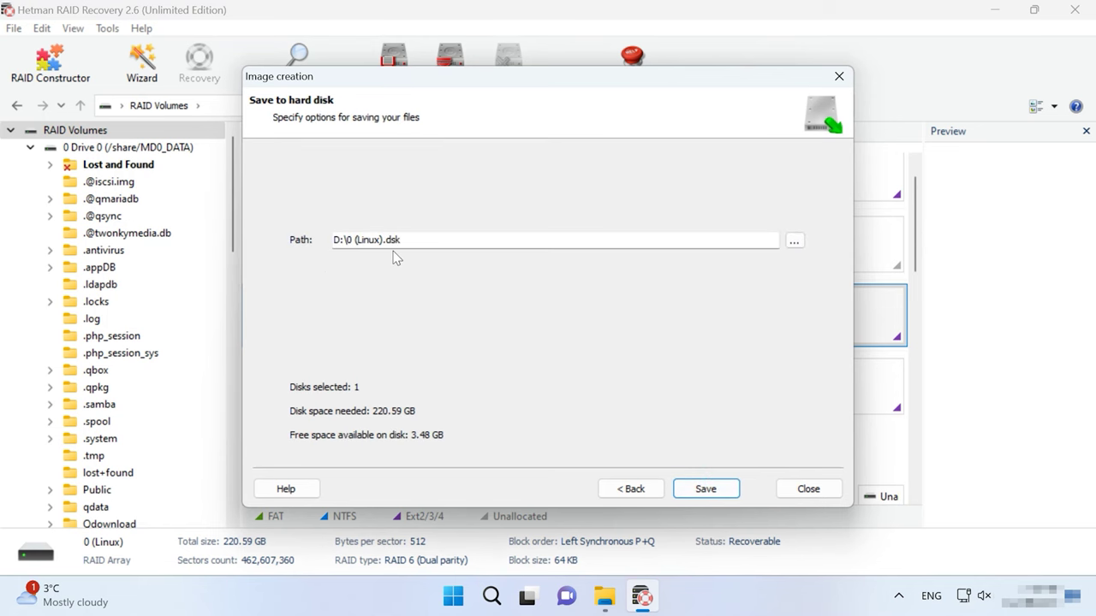
left_click(796, 492)
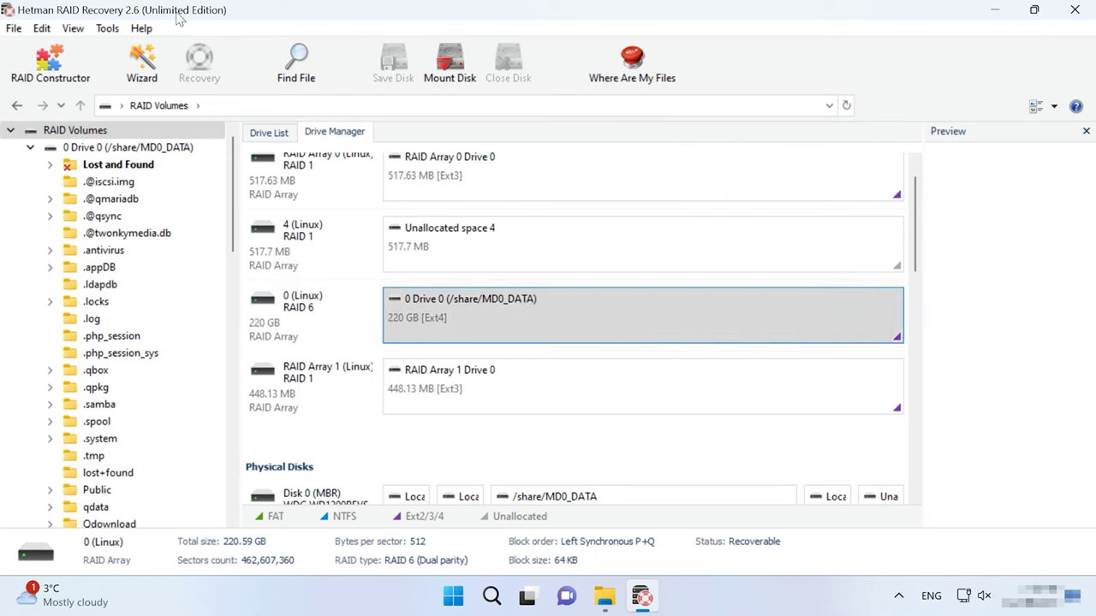
Step: Start the Mount Disk wizard with RAW disk images as the disk type
left_click(108, 32)
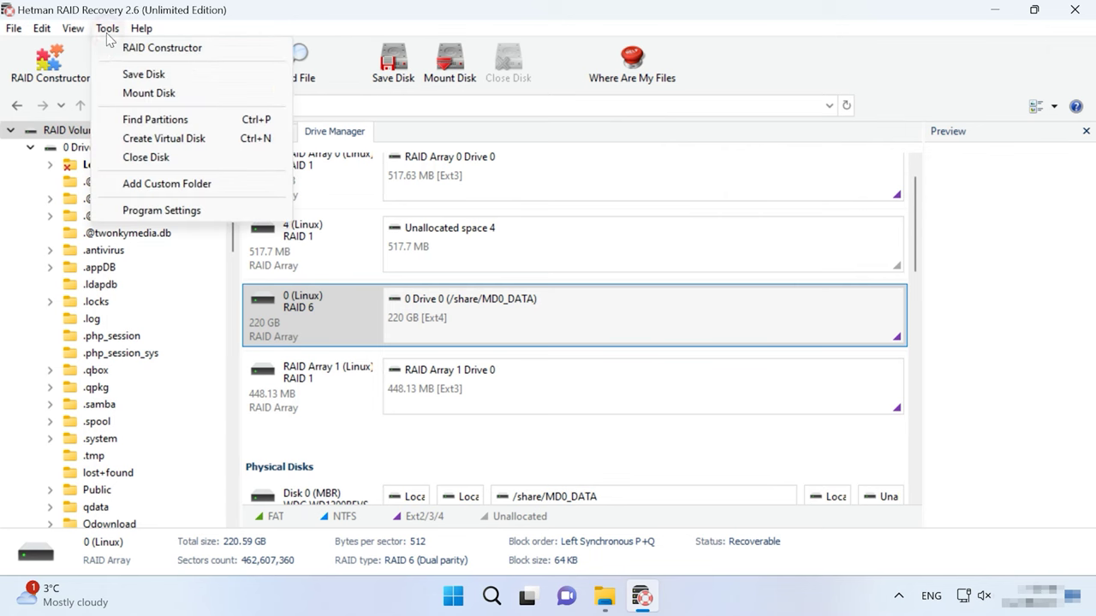
left_click(153, 94)
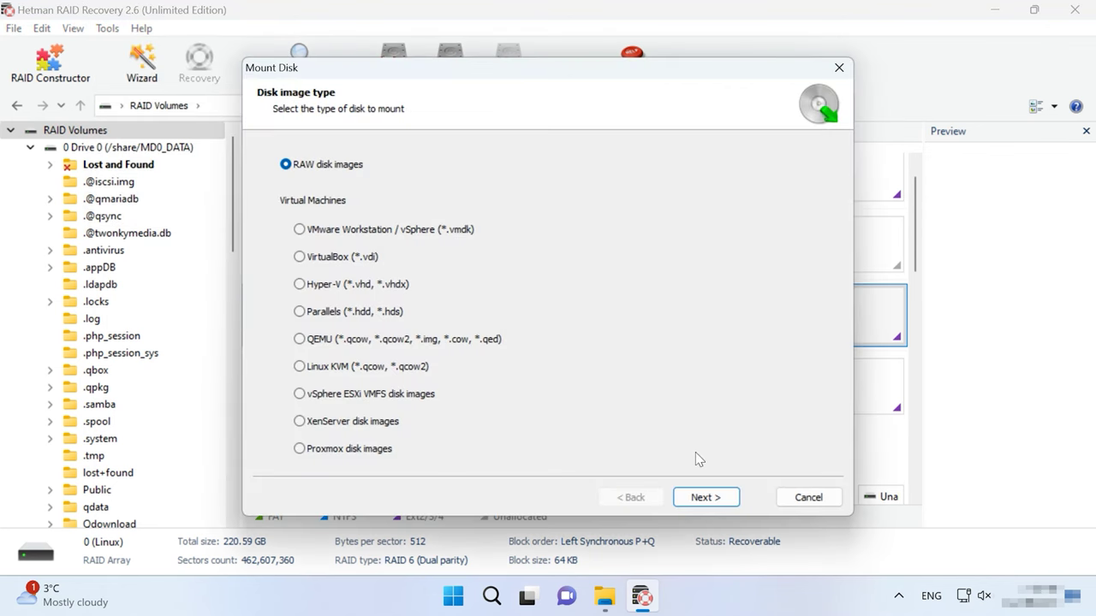
left_click(723, 497)
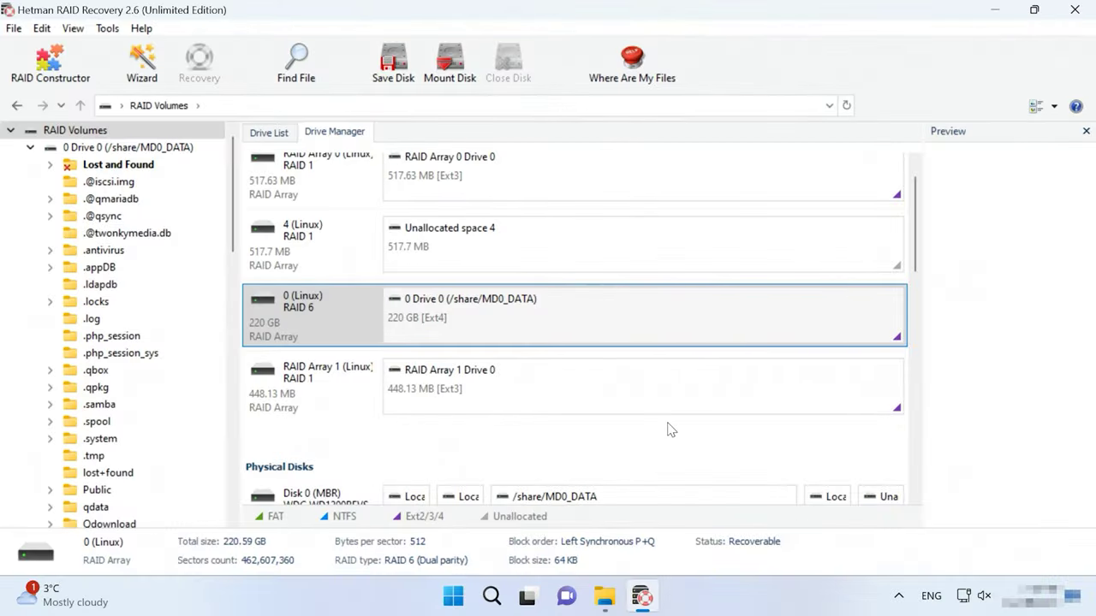
double_click(641, 327)
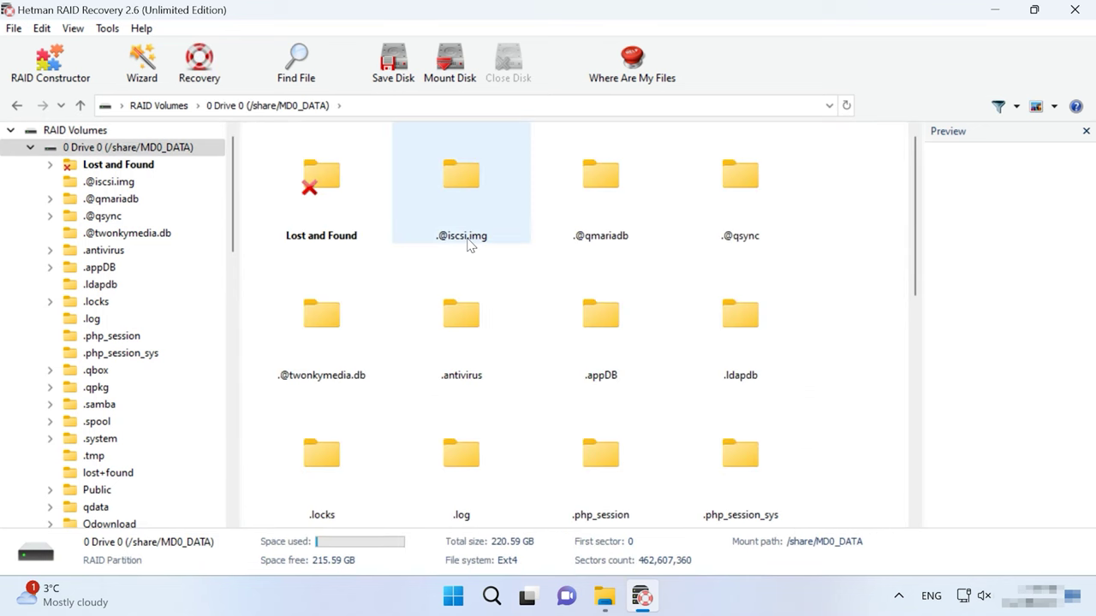
double_click(469, 243)
left_click(330, 234)
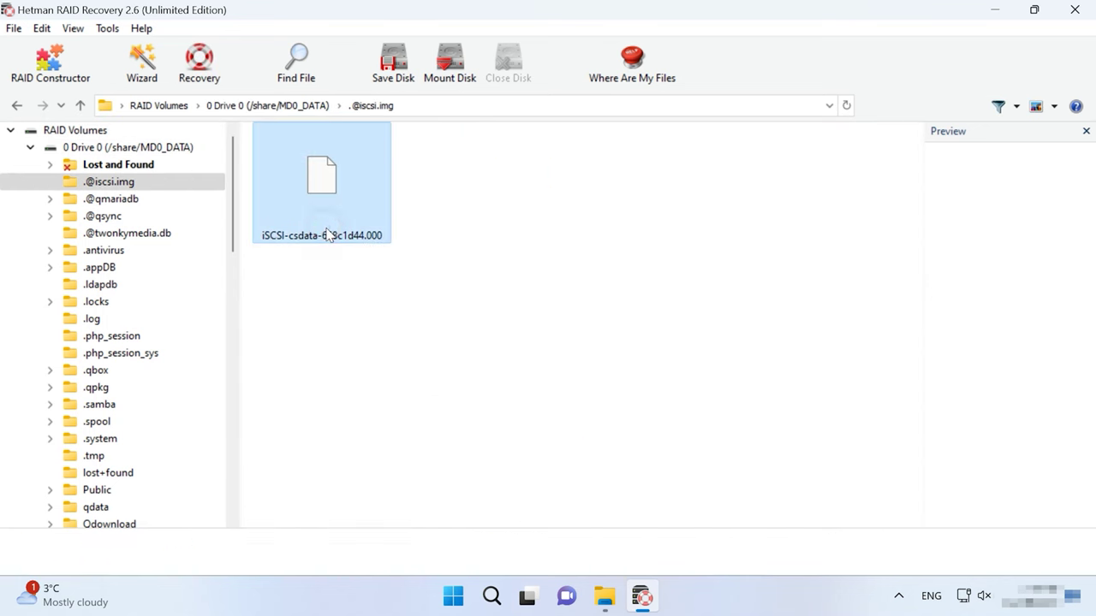
Step: Recover the selected iSCSI image file to the hard disk, changing the save path to drive D, and finish the wizard
right_click(328, 232)
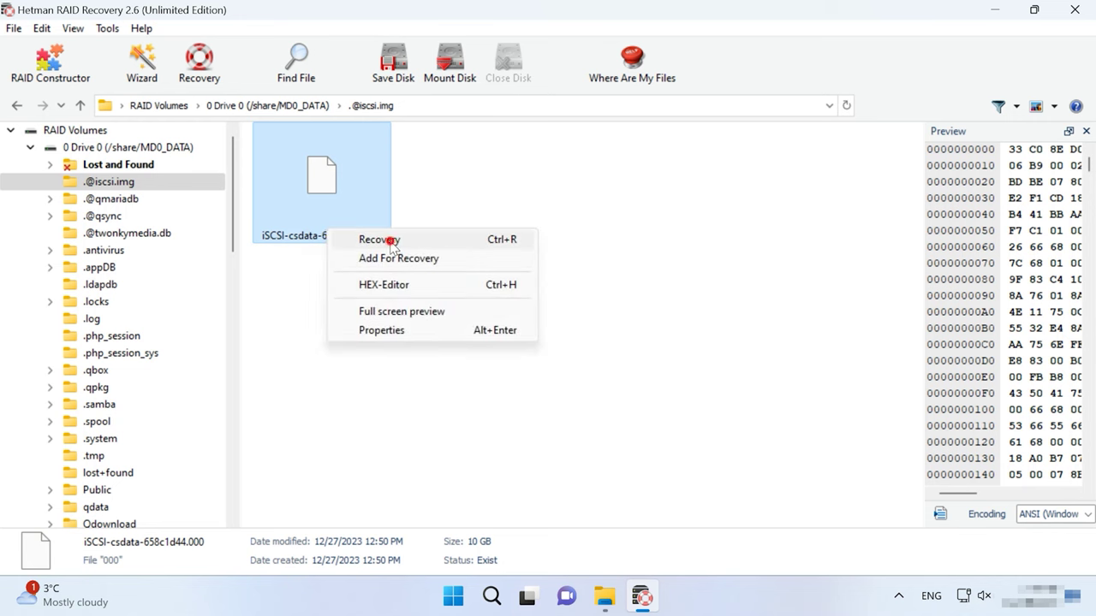
left_click(390, 240)
left_click(710, 487)
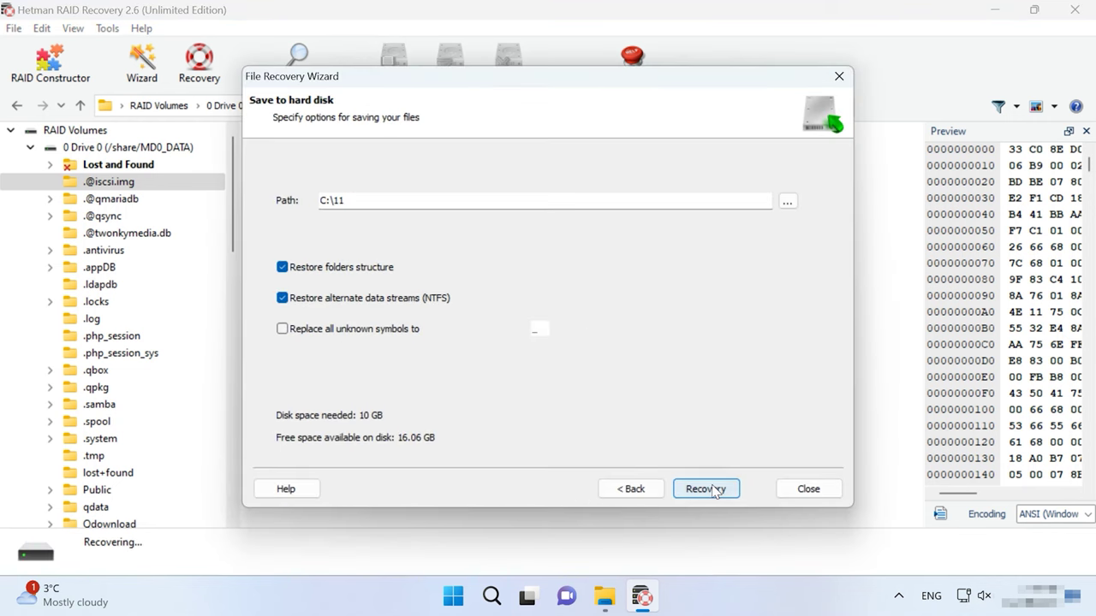
left_click(325, 202)
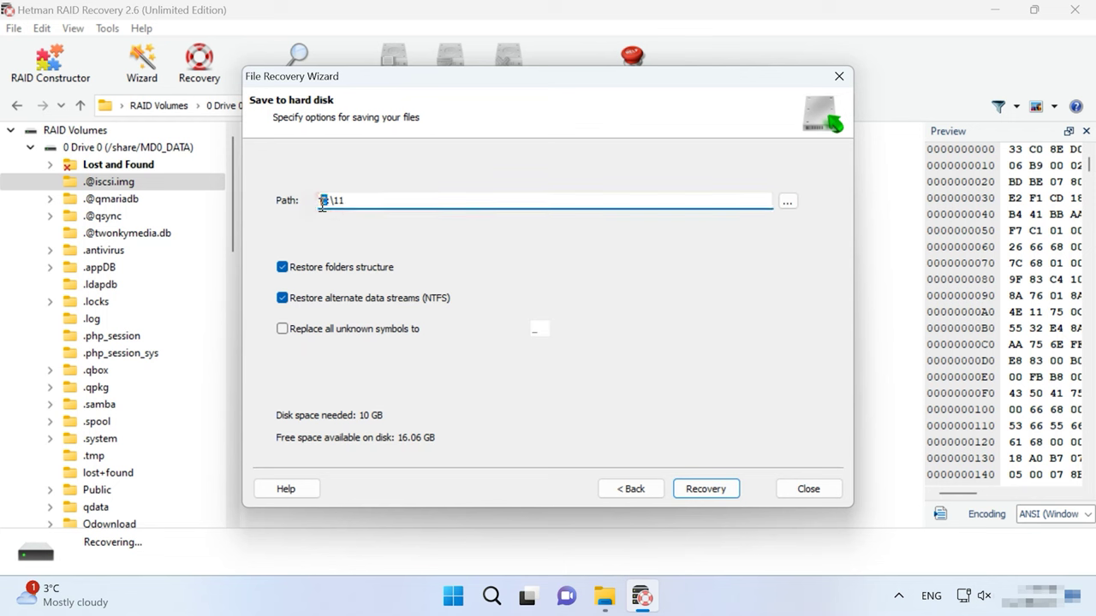
type("D")
double_click(339, 200)
left_click(707, 491)
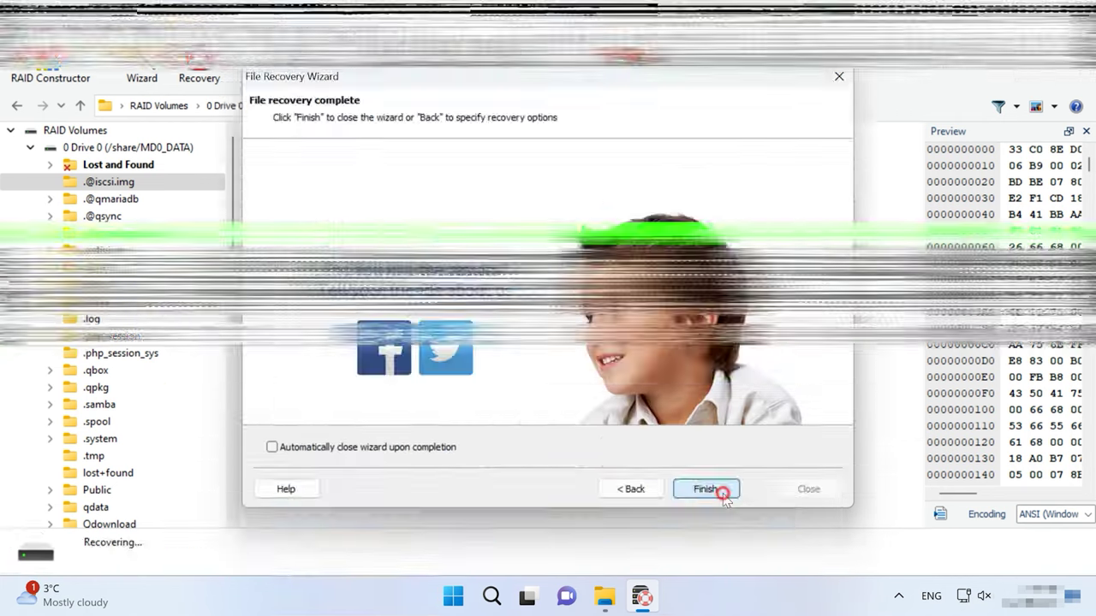
left_click(709, 493)
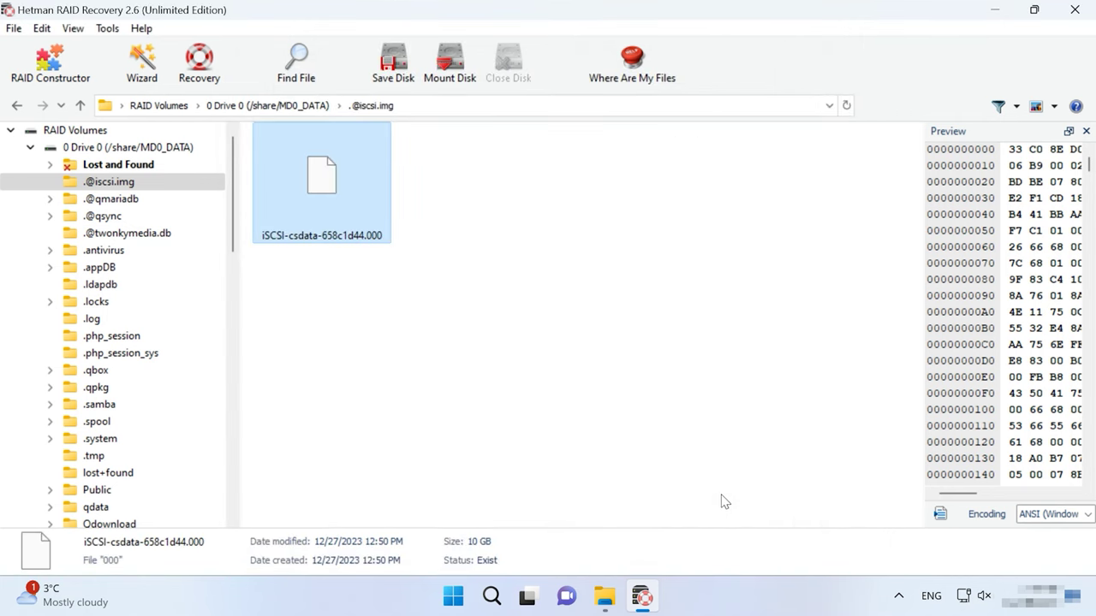
Step: Return to the RAID Volumes overview and start mounting a disk with RAW disk images as the type
left_click(80, 105)
left_click(80, 106)
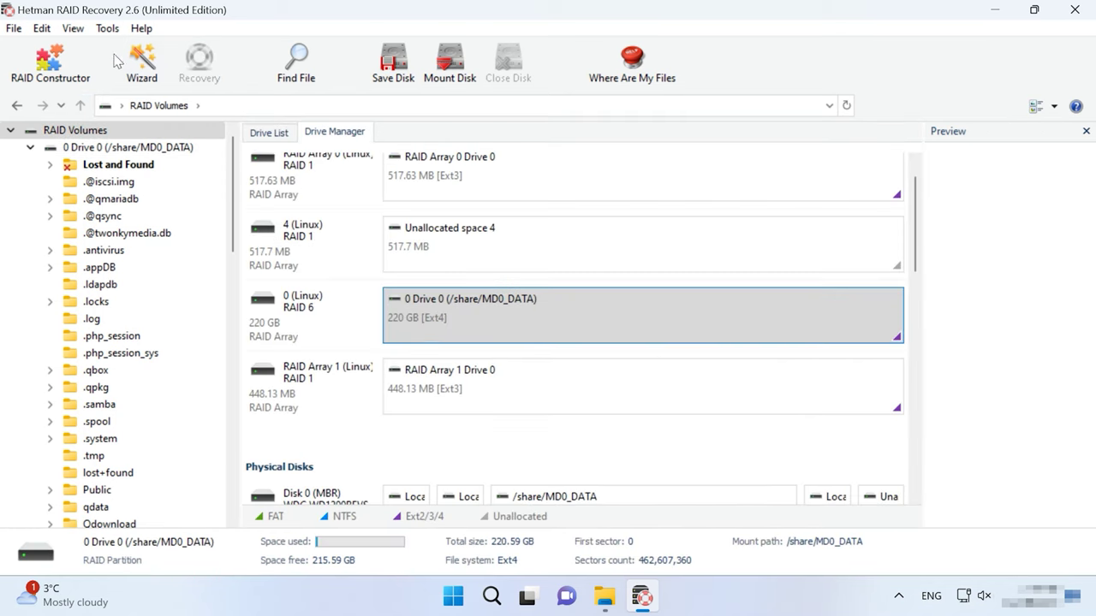
left_click(108, 28)
left_click(161, 94)
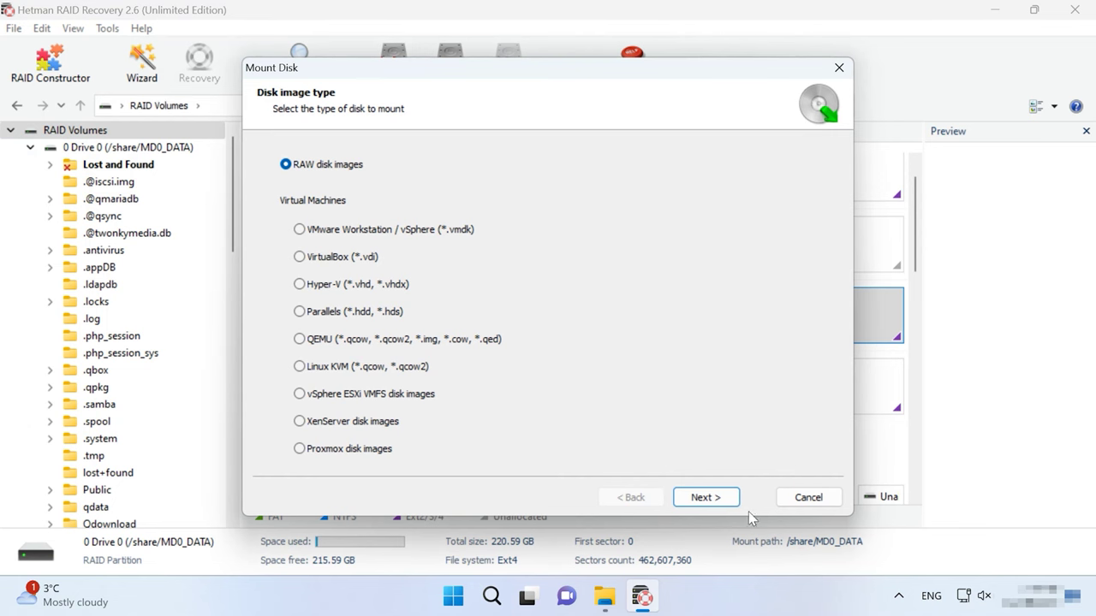
left_click(719, 497)
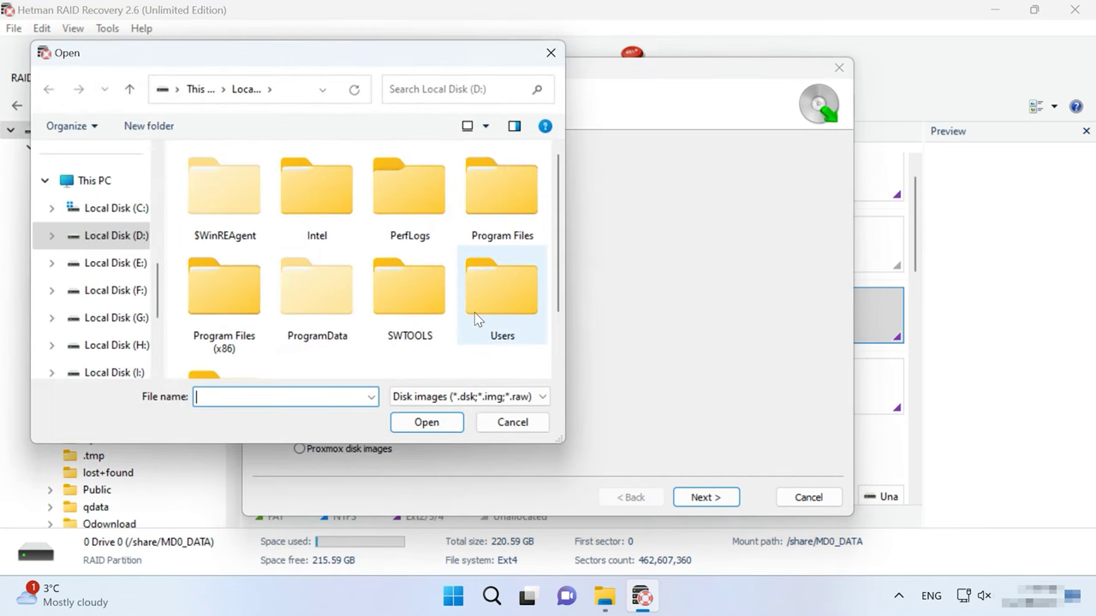
Step: Show all file types on Local Disk (D:) and mount the iSCSI-qlun-49c03df7.000 image file
scroll(476, 343, "down", 2)
left_click(501, 399)
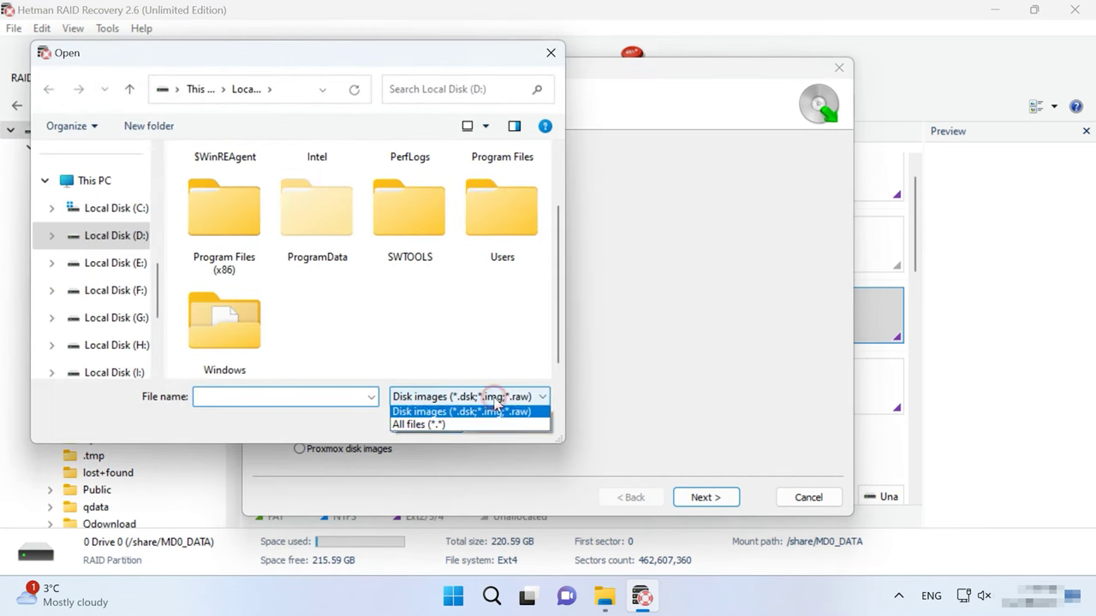
left_click(443, 426)
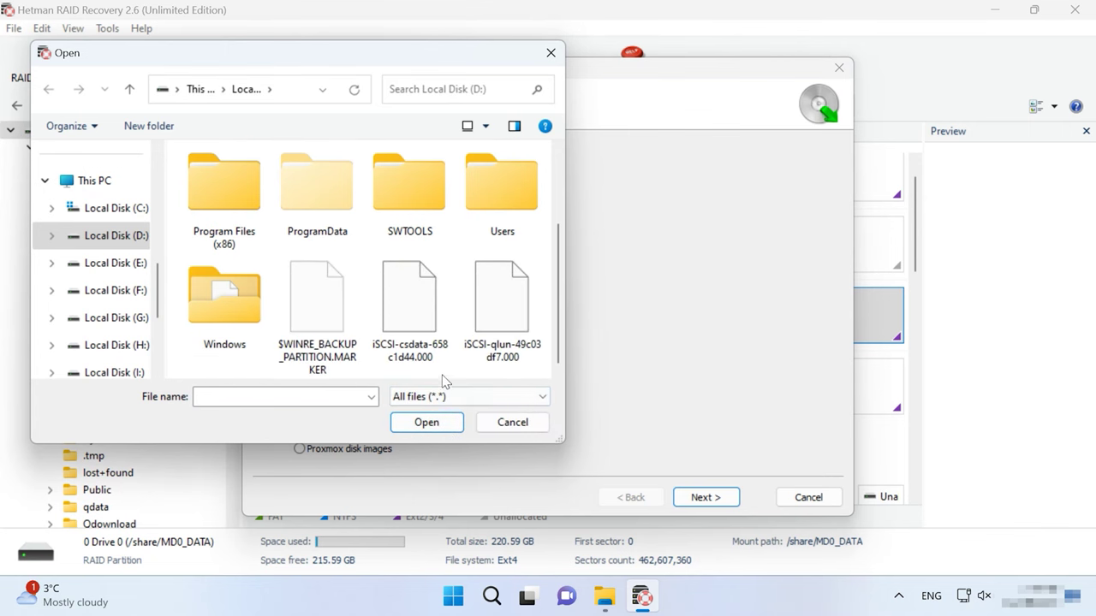
left_click(506, 355)
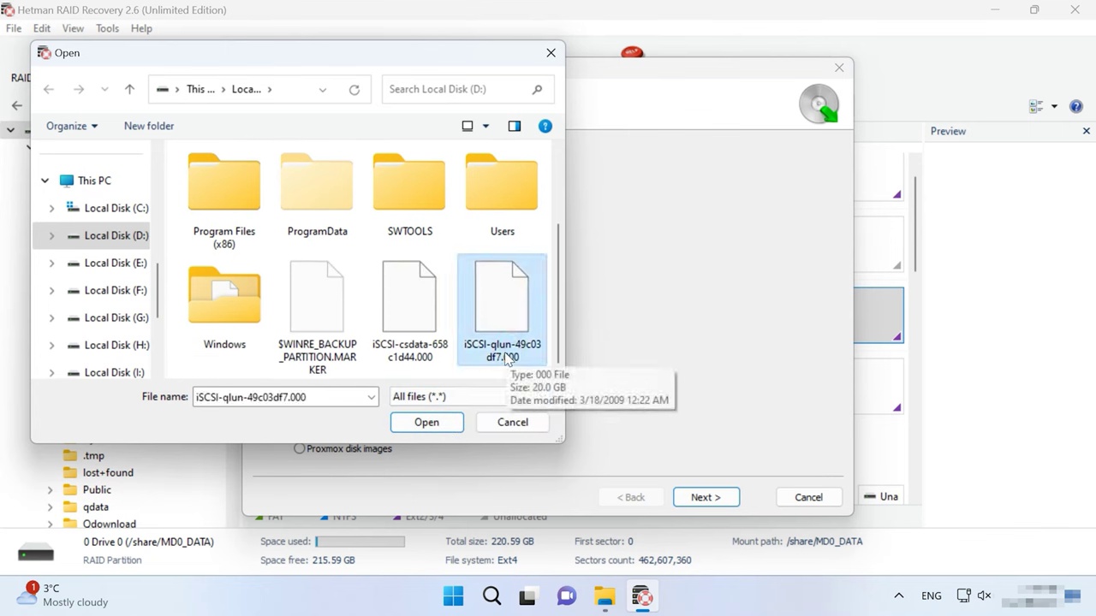
left_click(426, 422)
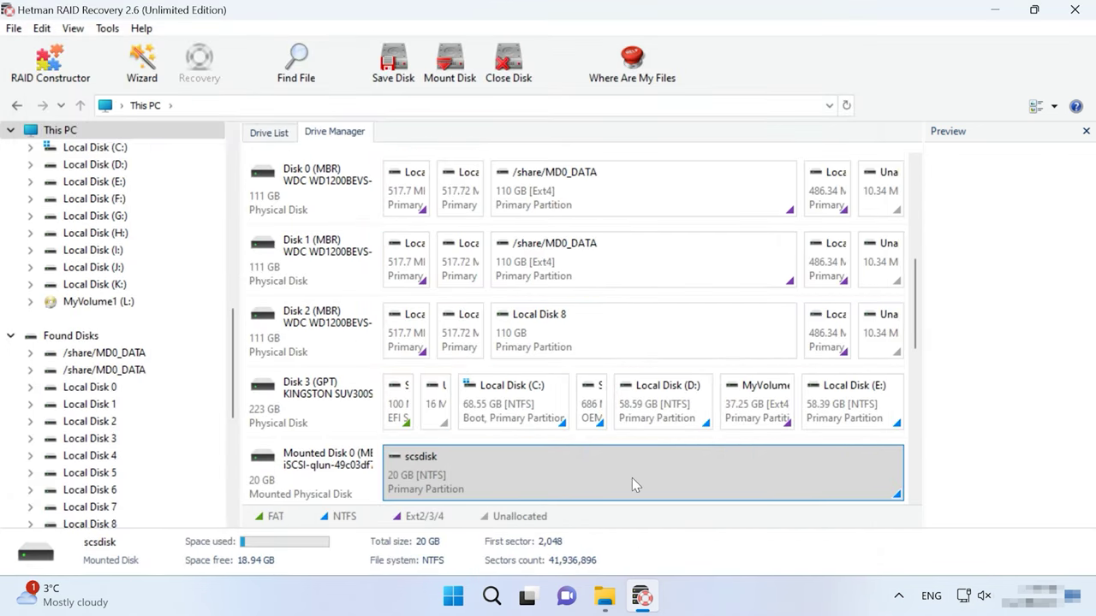
Step: Open the scsdisk partition of the mounted iSCSI image and run a fast scan on it
right_click(632, 478)
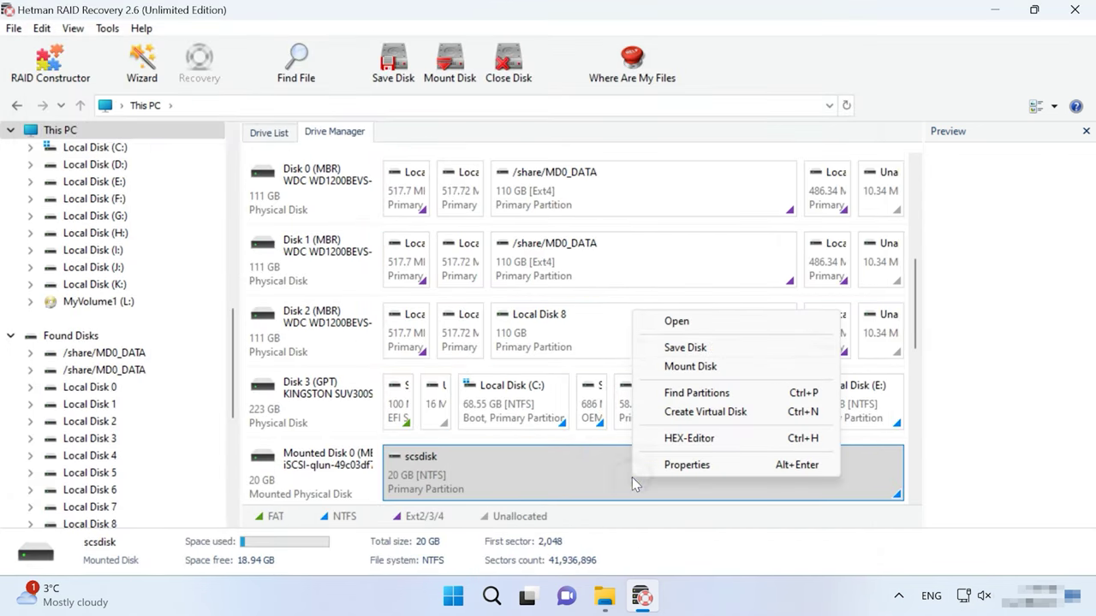
left_click(676, 322)
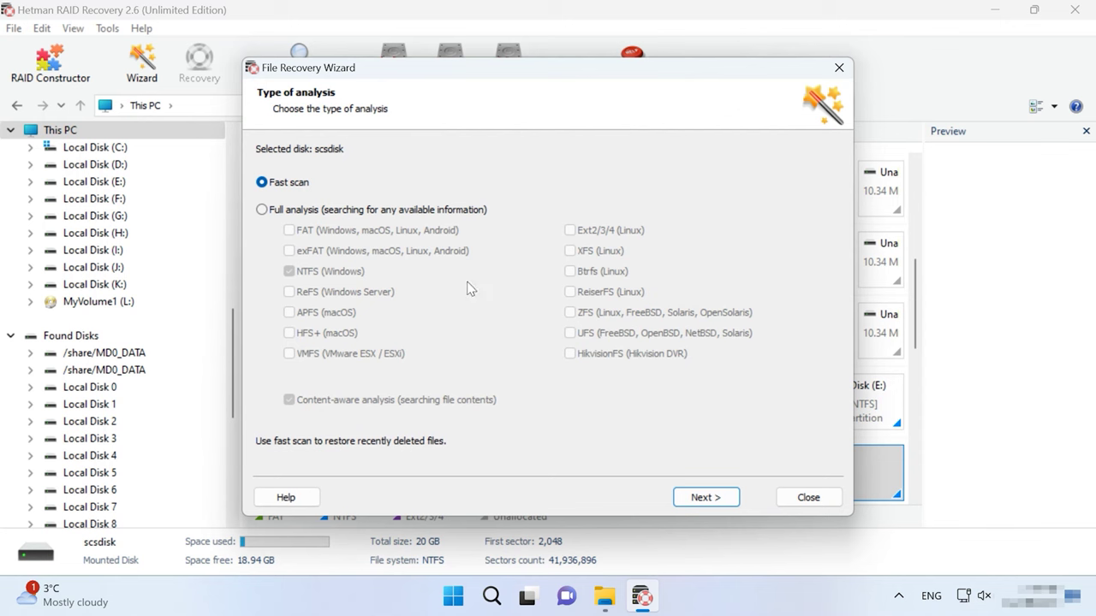
left_click(706, 498)
left_click(706, 498)
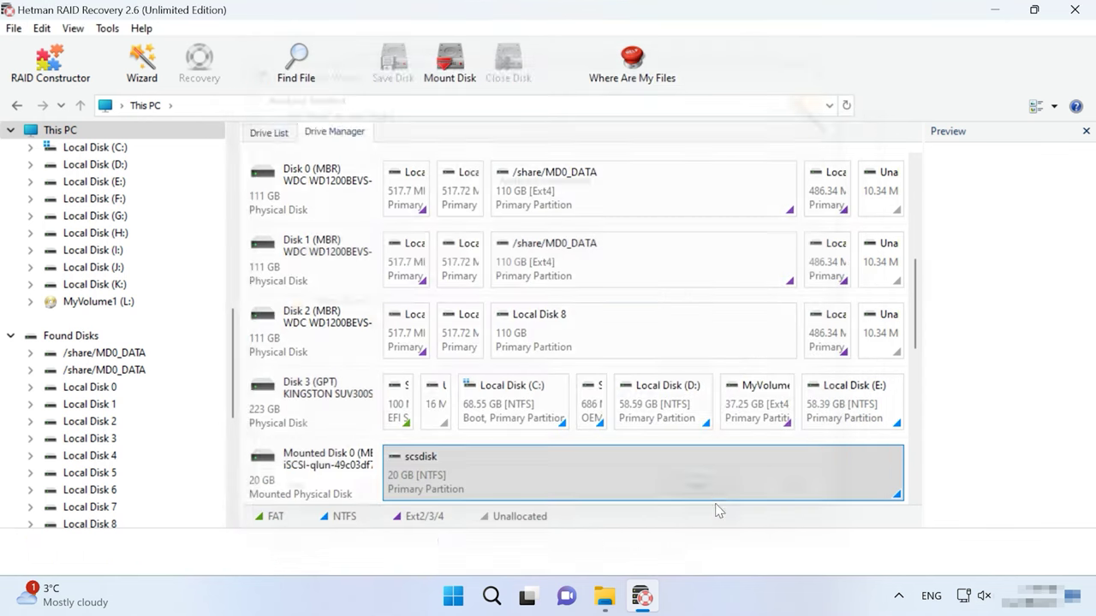
Step: Recover 026.jpg, 027.jpg, 028.jpg and 029.jpg from scsdisk to the hard disk path C:\11, and view that folder in File Explorer
scroll(845, 481, "down", 2)
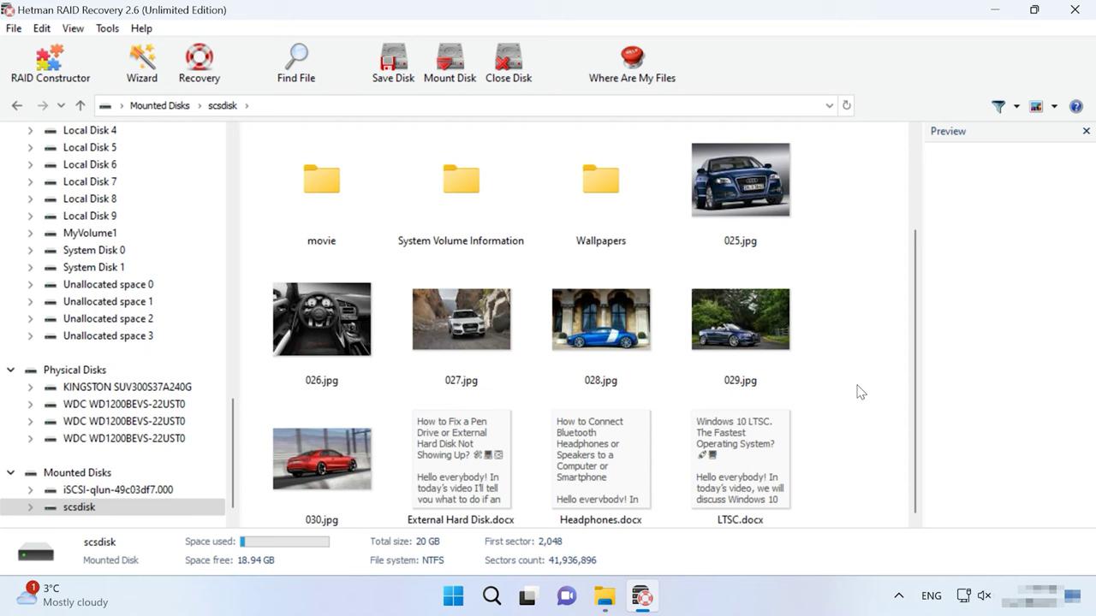
left_click_drag(829, 328, 299, 387)
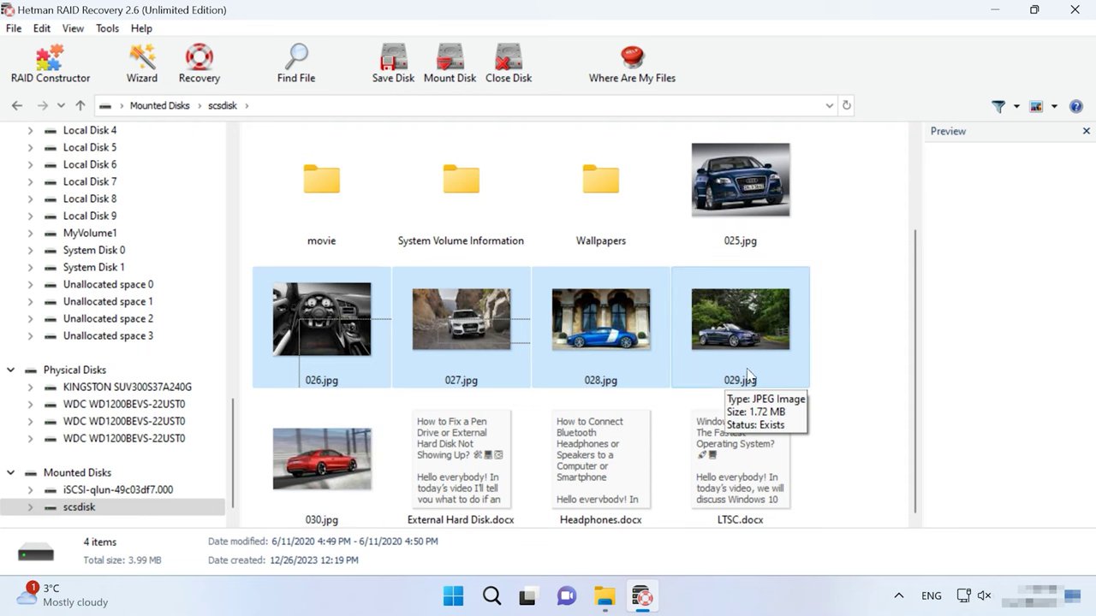
left_click(198, 73)
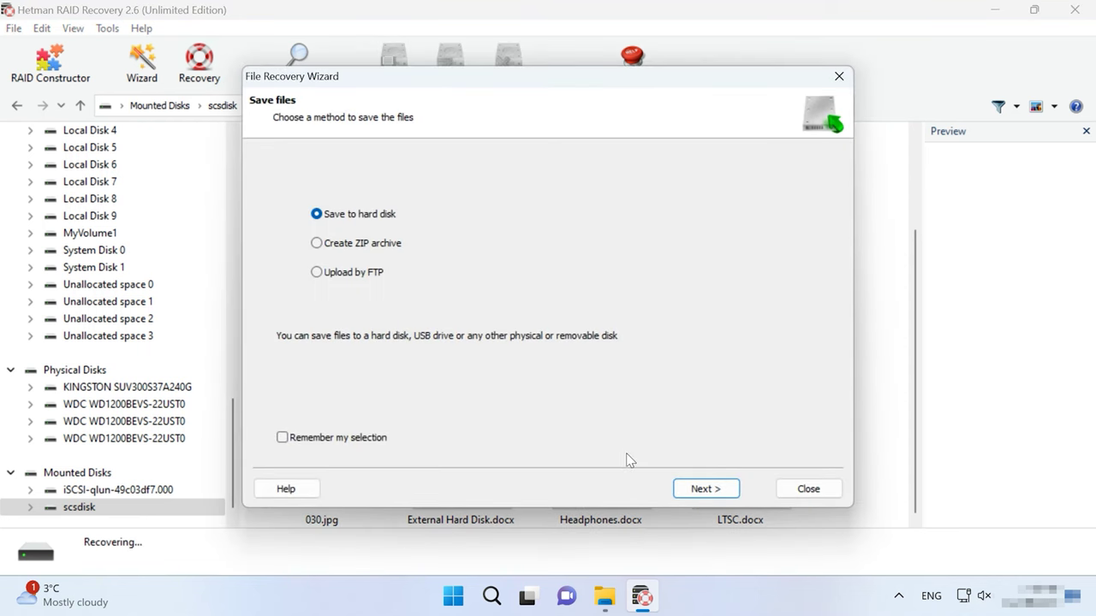
left_click(724, 489)
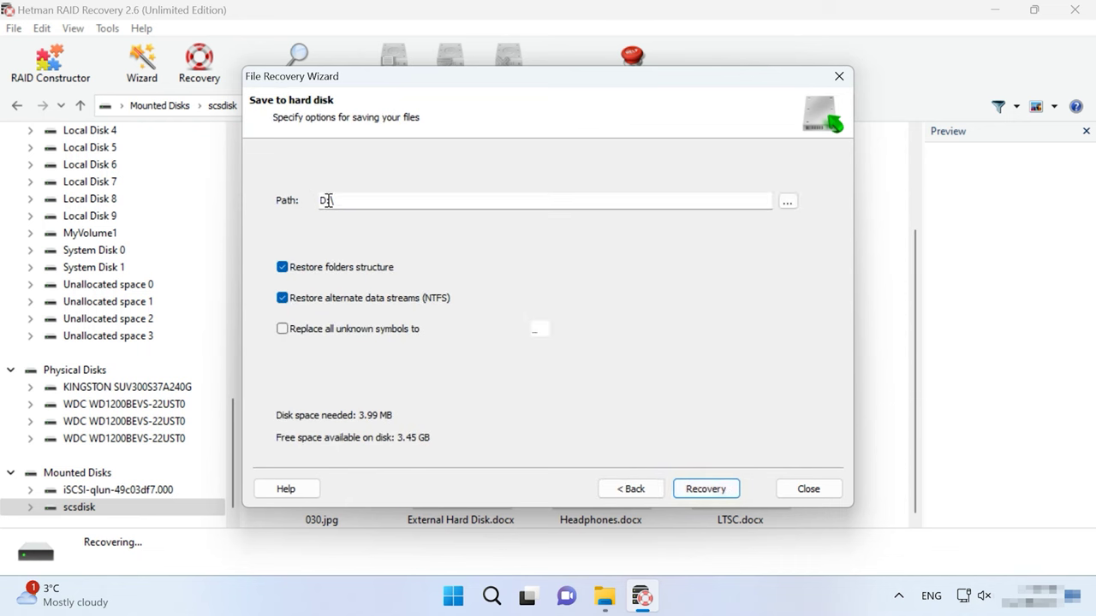
left_click_drag(326, 200, 318, 202)
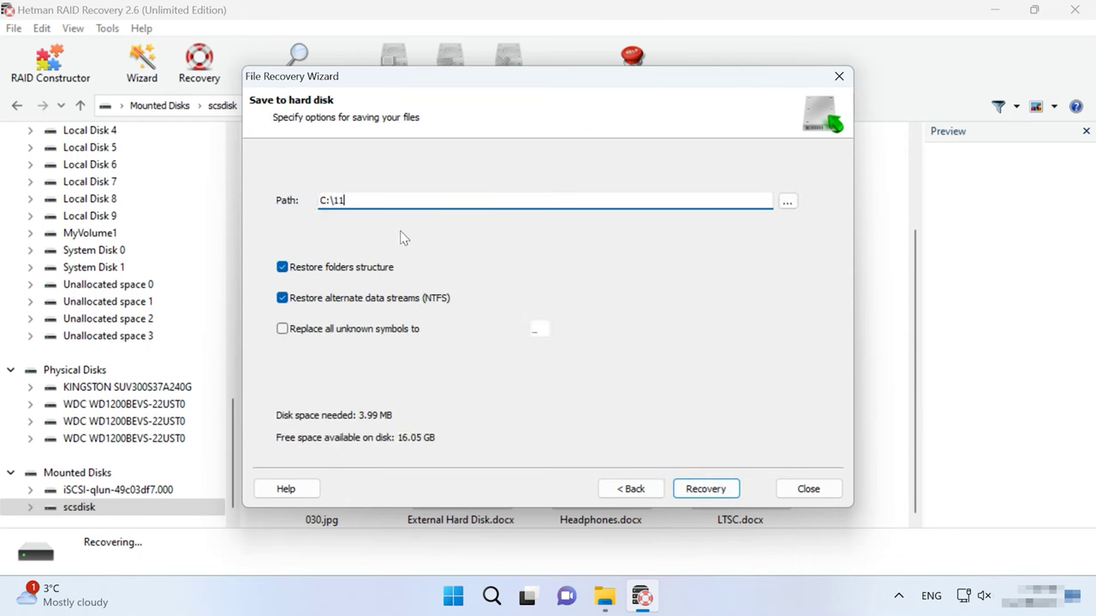
left_click(725, 492)
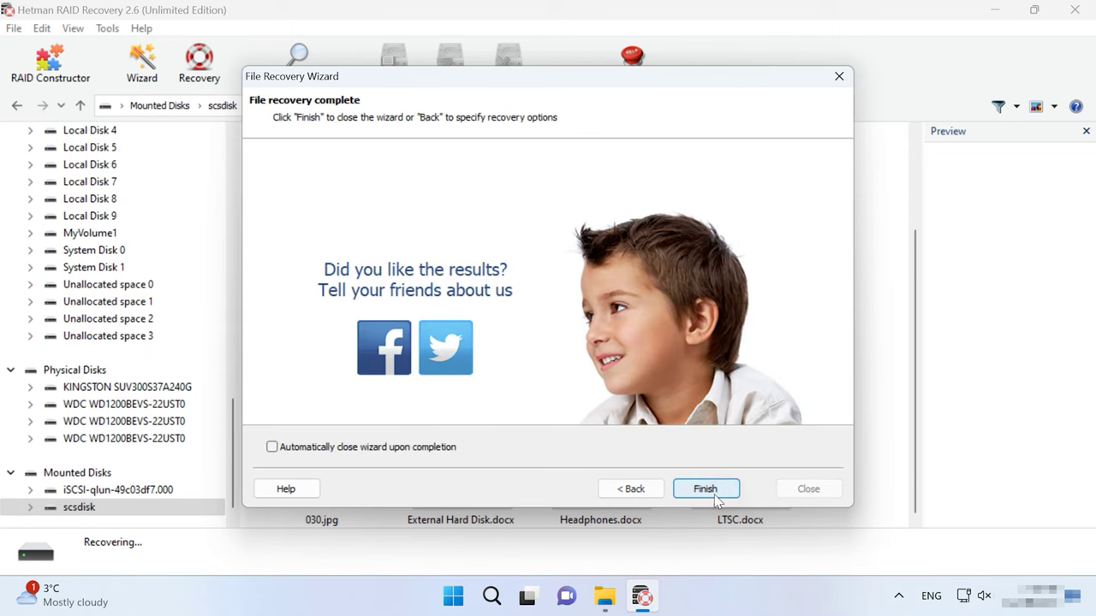
left_click(710, 495)
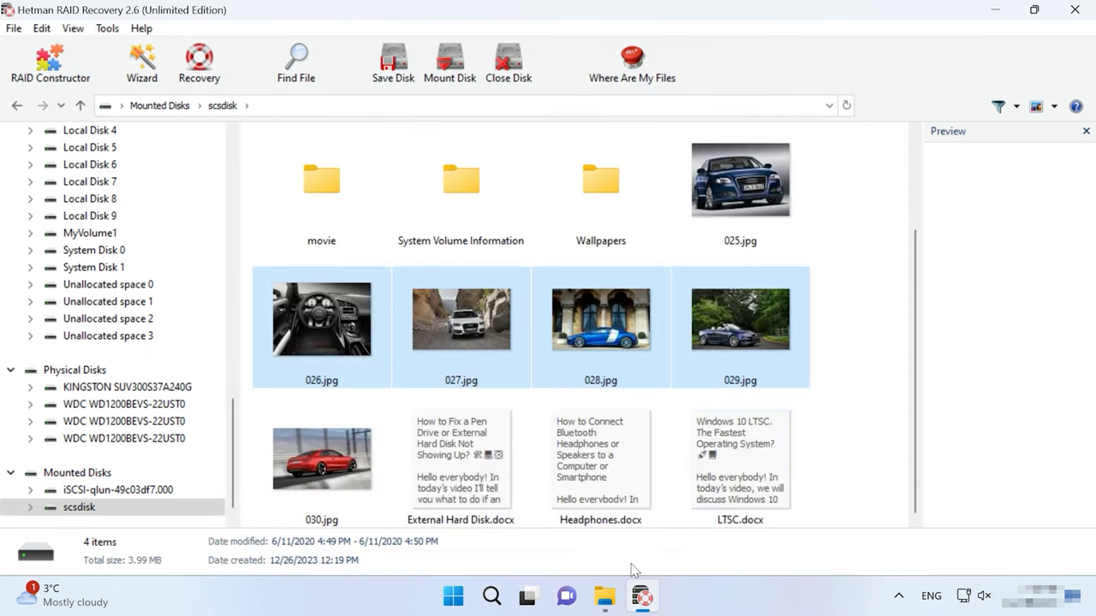
left_click(604, 599)
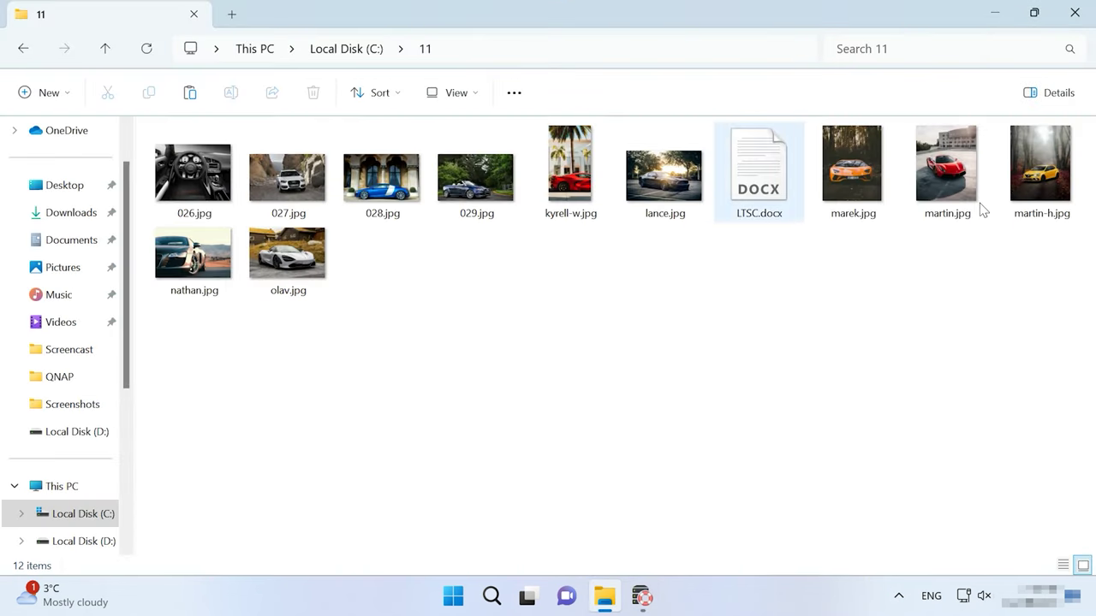